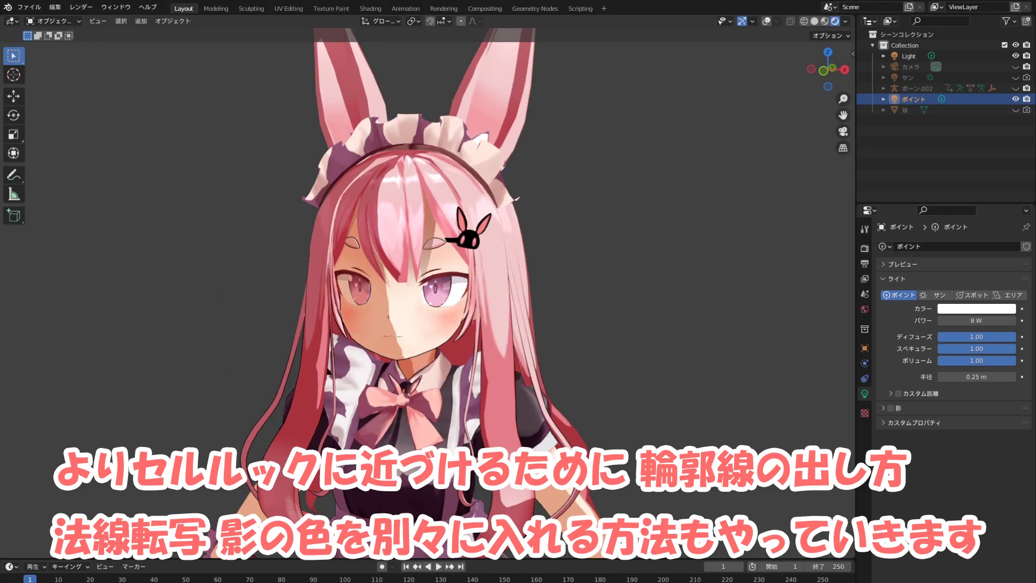
Move the point light around the character to shift the shadows on the face and hair.
key("g")
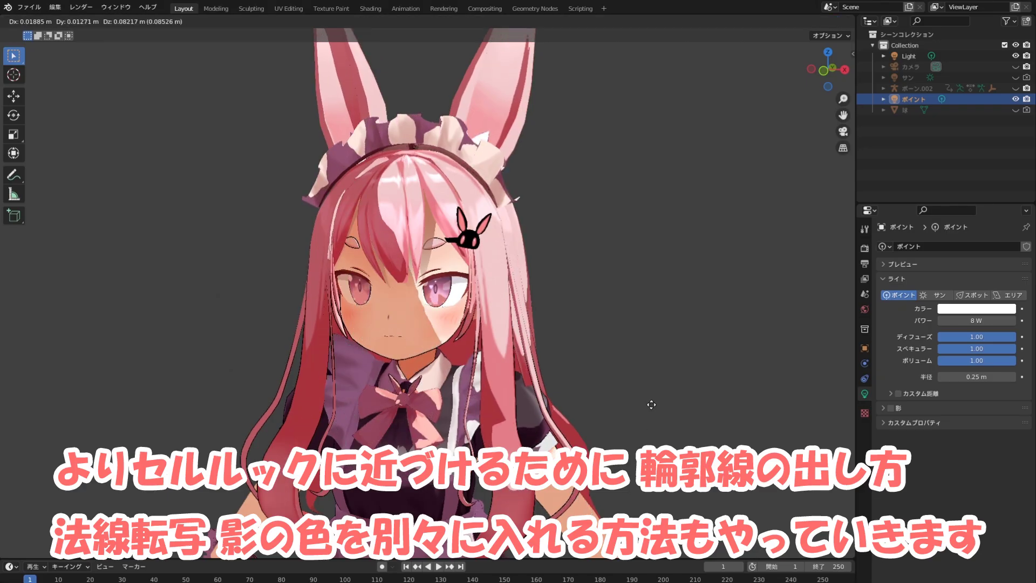
left_click_drag(528, 430, 609, 412)
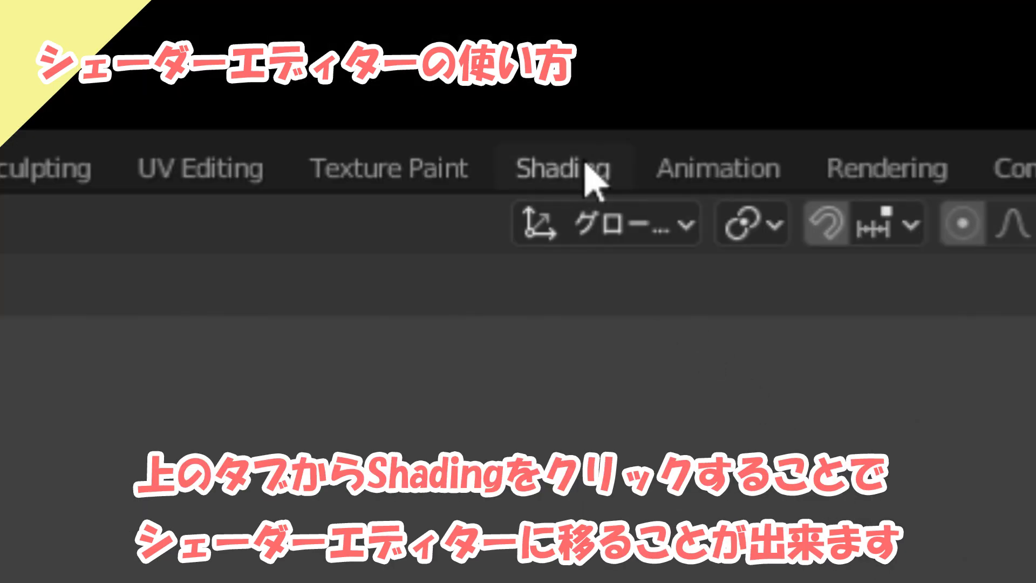
Switch to the Shading workspace and create a new material for the sphere.
left_click(596, 181)
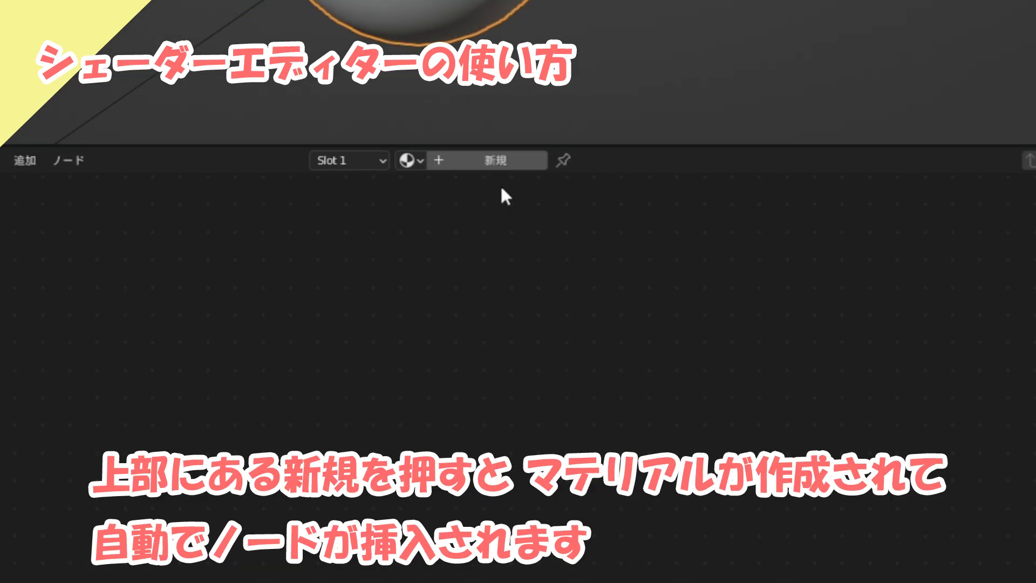
left_click(489, 158)
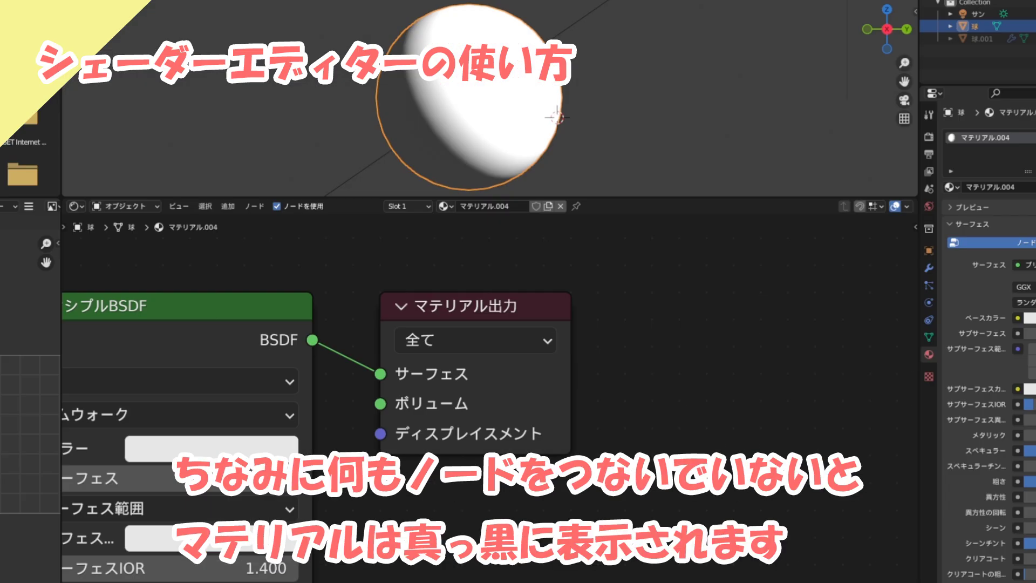
left_click_drag(348, 358, 345, 358)
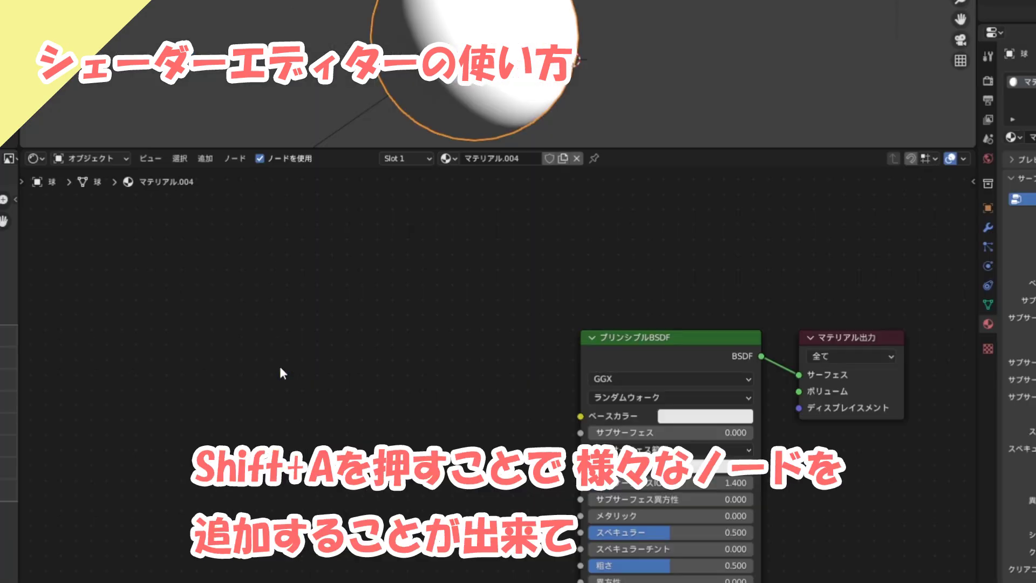
Add an Add Shader (シェーダー加算) node and an Ambient Occlusion (AO) node beside the Principled BSDF.
key("shift+a")
mouse_move(279, 367)
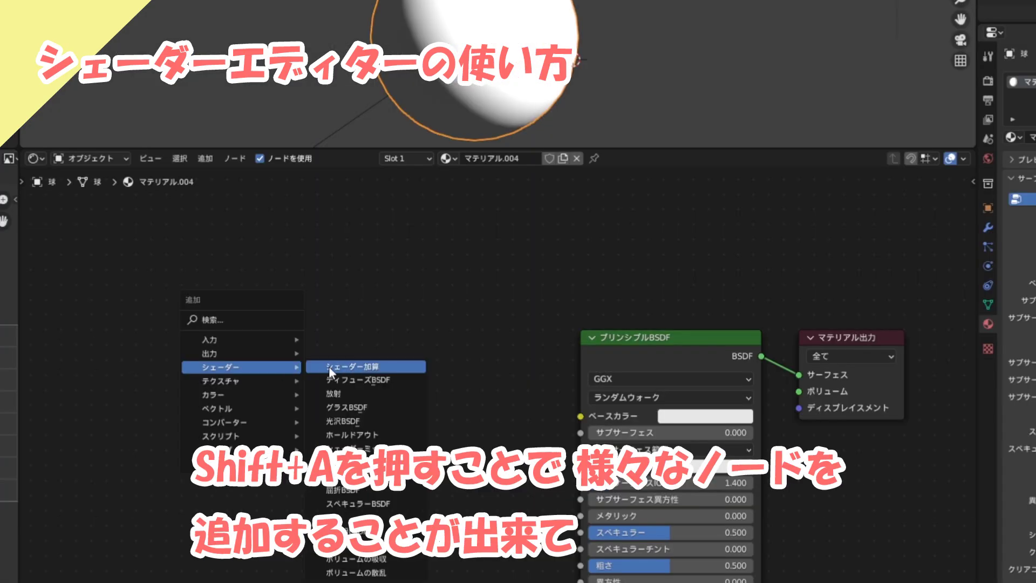
left_click(342, 367)
left_click(299, 367)
key("shift+a")
left_click(290, 365)
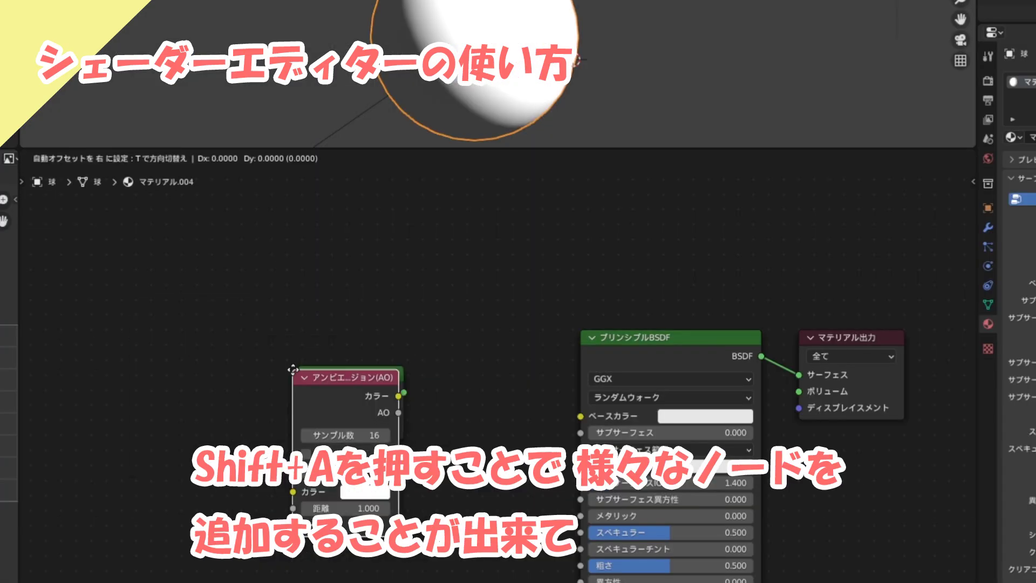
left_click(484, 270)
Delete the Ambient Occlusion and Add Shader nodes.
key("x")
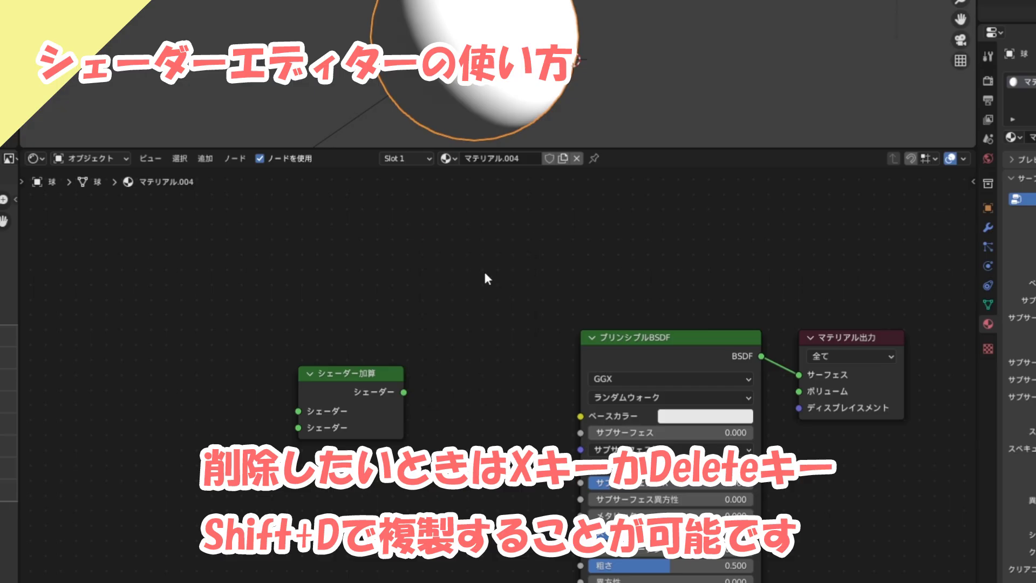
left_click(336, 371)
key("x")
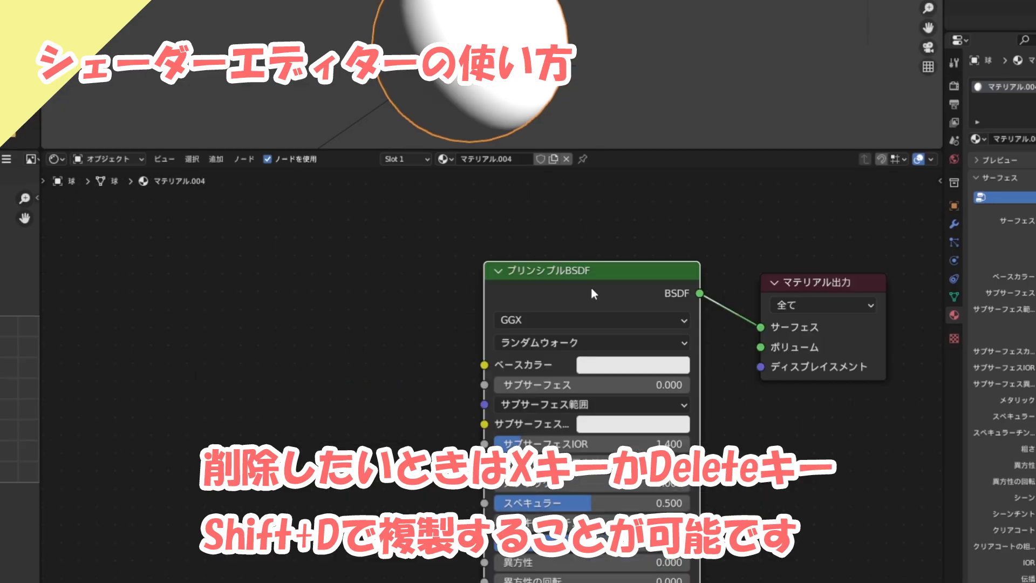
Duplicate the Principled BSDF node, and link the BSDF output to the Material Output's Surface (サーフェス) input.
key("shift+d")
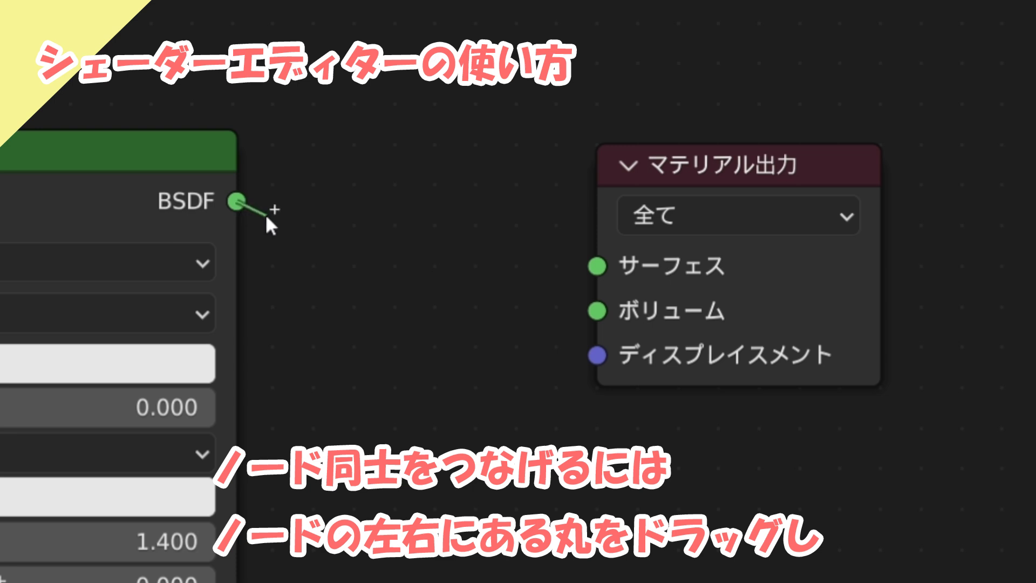
left_click_drag(269, 220, 622, 278)
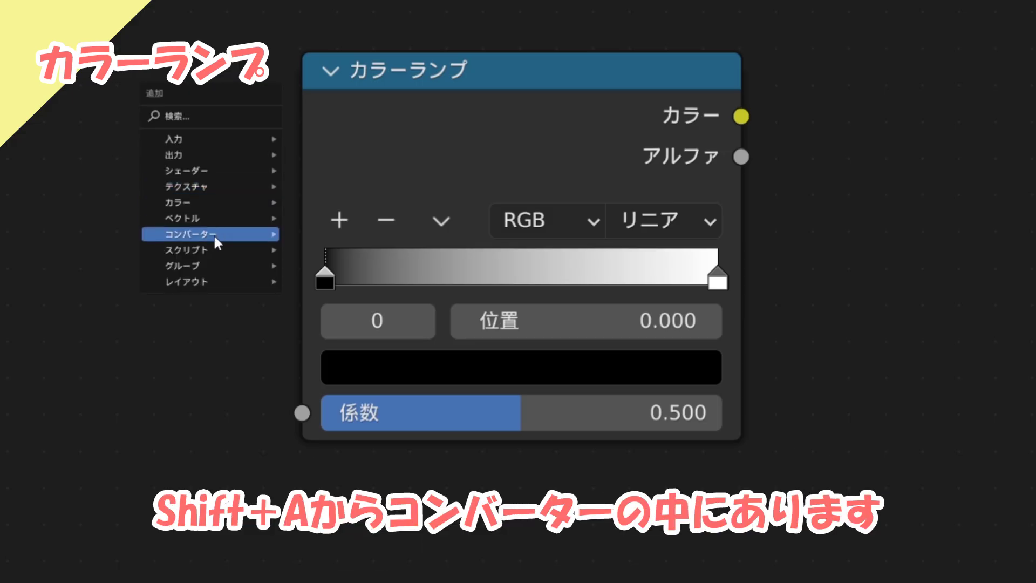
Try sliding the Color Ramp (カラーランプ) node's black and white stops along the gradient.
mouse_move(213, 235)
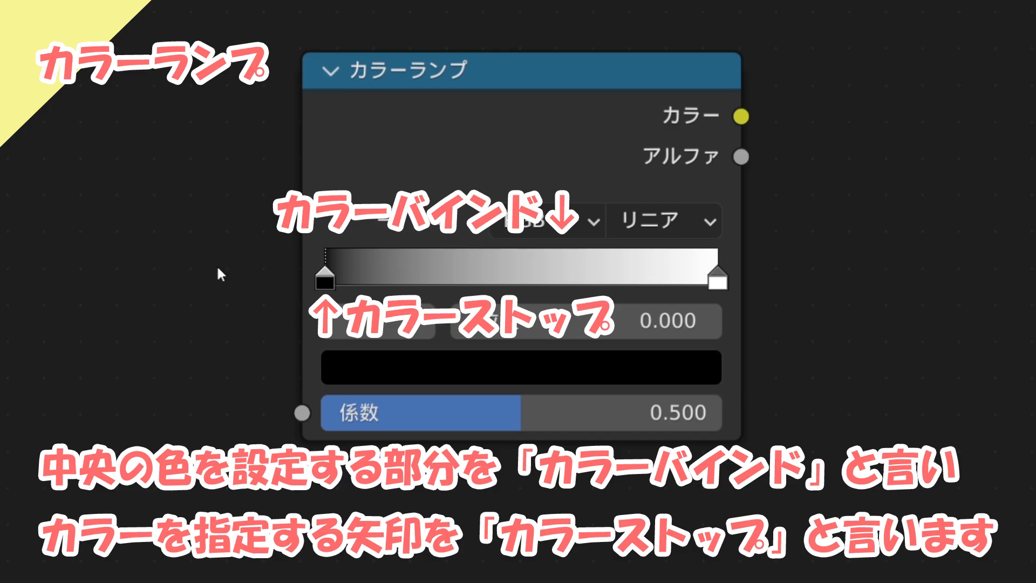
mouse_move(323, 279)
left_mouse_down()
mouse_move(497, 277)
mouse_move(322, 277)
left_mouse_up()
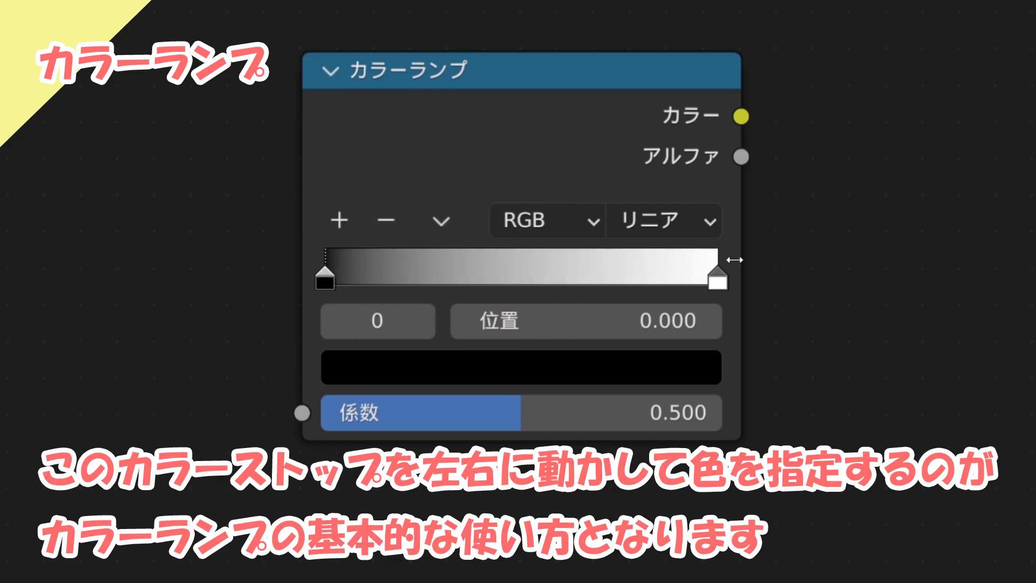
mouse_move(718, 281)
left_mouse_down()
mouse_move(537, 282)
mouse_move(722, 289)
left_mouse_up()
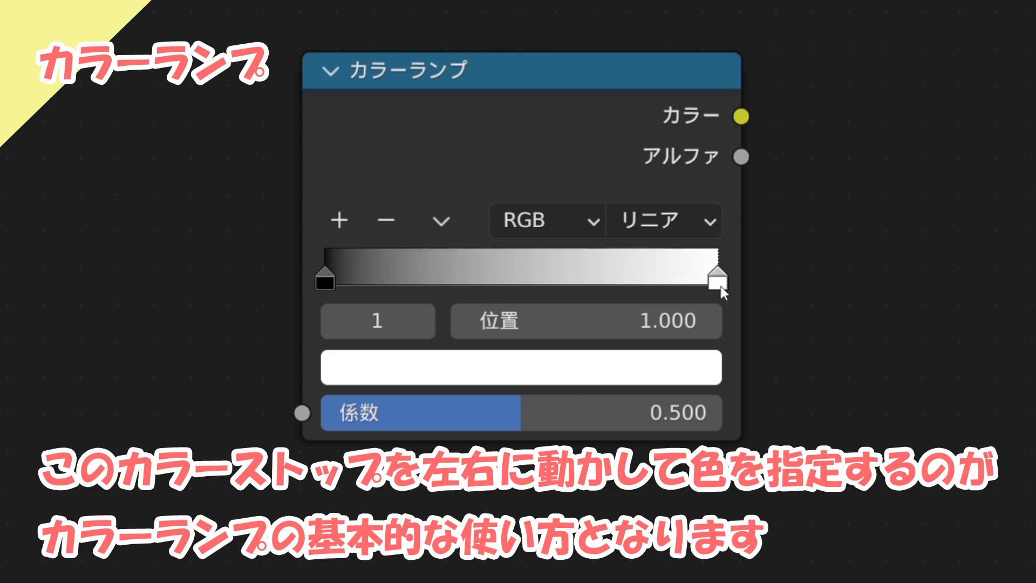
Add a color stop at position 0.500 on the Color Ramp, and delete it again.
left_click(339, 220)
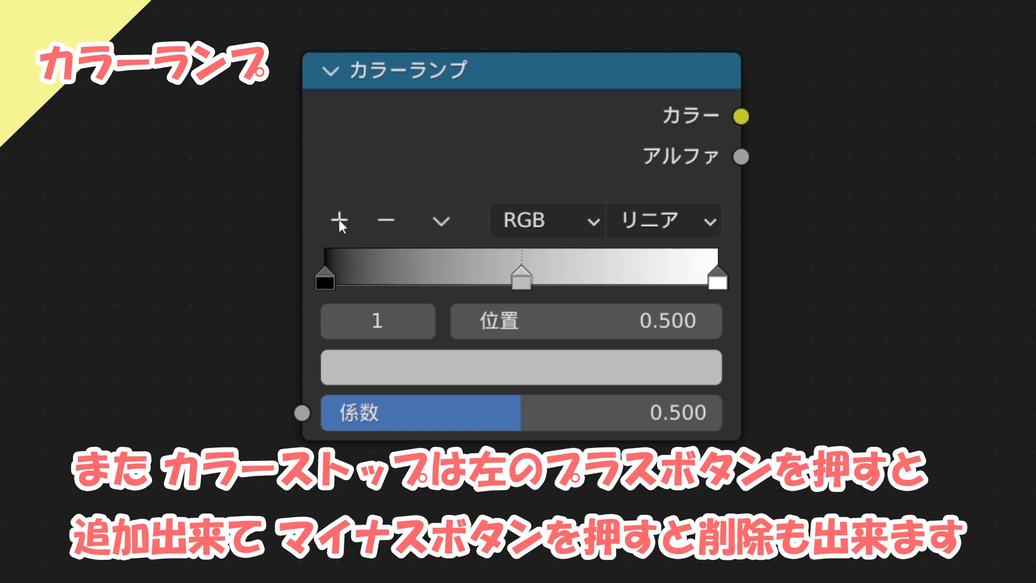
left_click(377, 220)
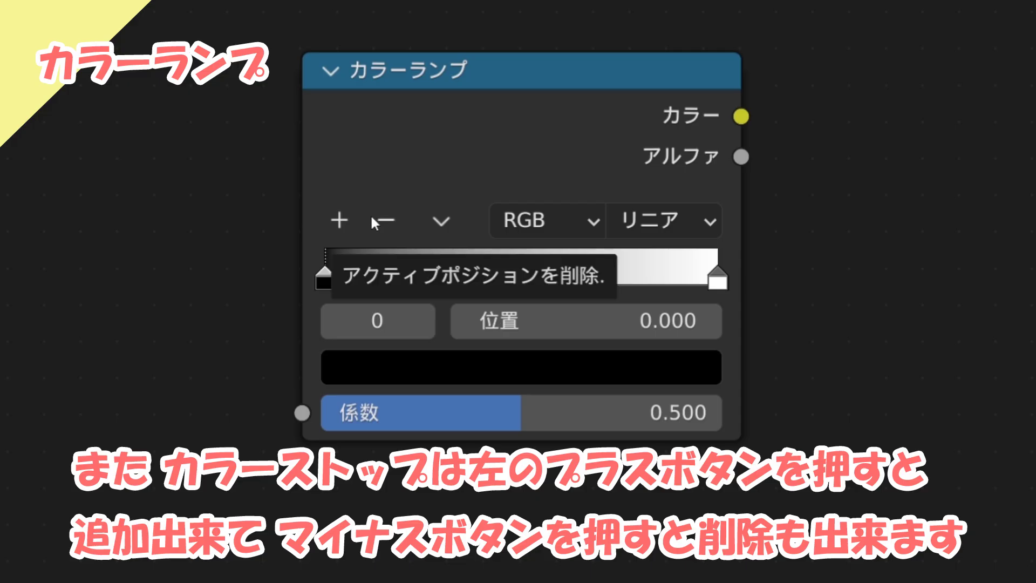
Try flipping the Color Ramp (カラーランプを反転) and distributing its stops evenly (ストップを均等に配置).
left_click(440, 221)
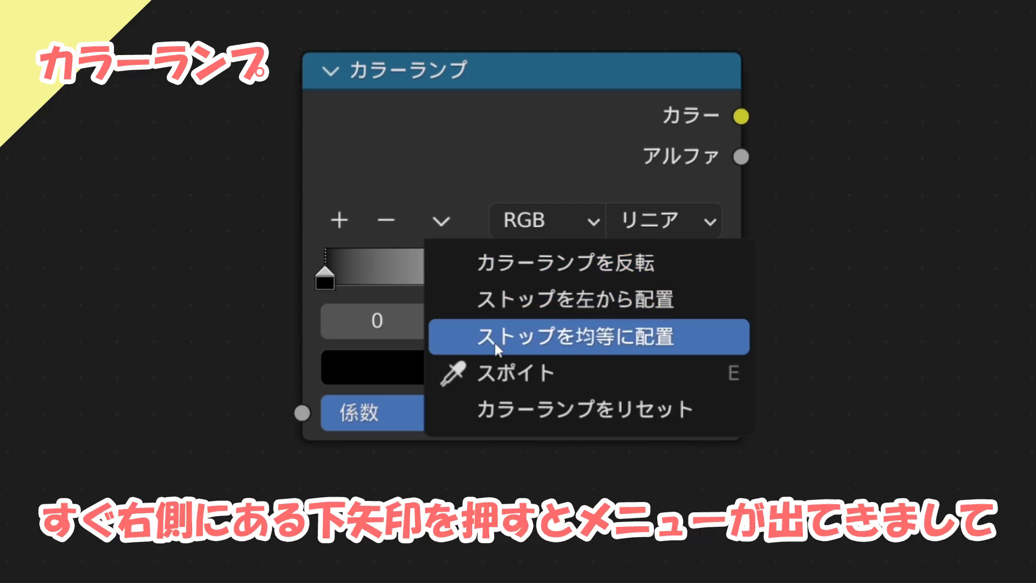
left_click(510, 266)
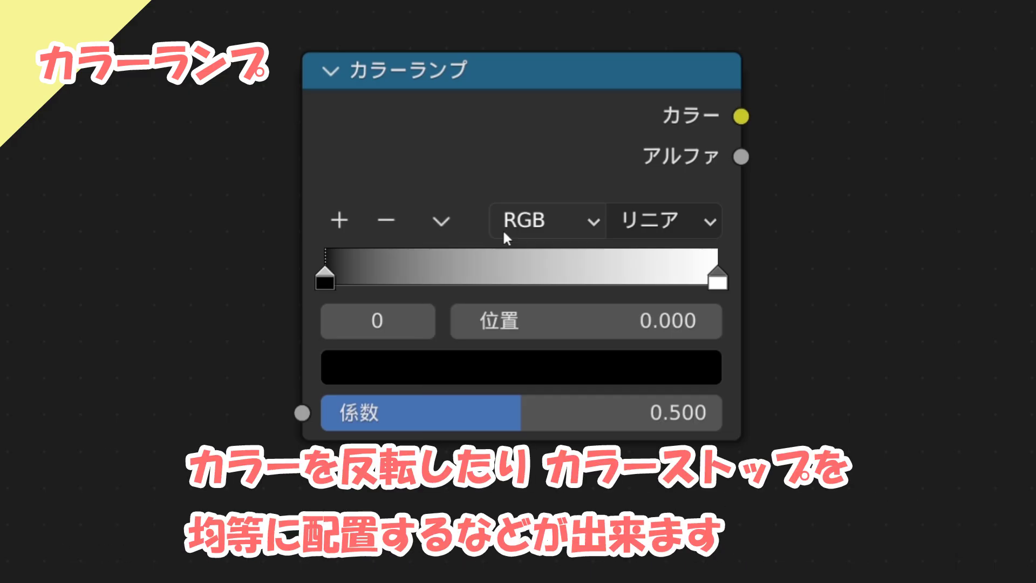
left_click(442, 221)
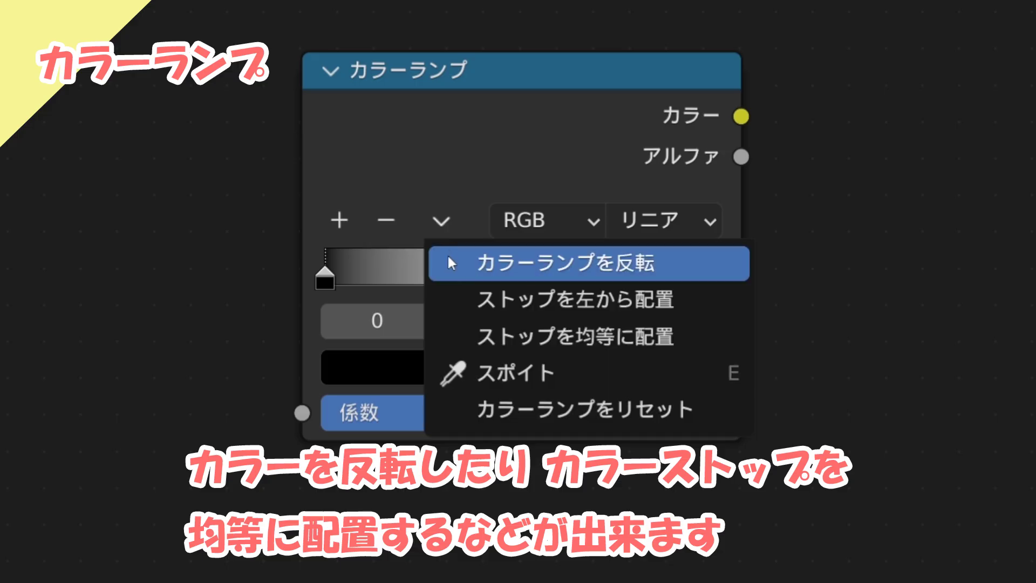
left_click(502, 336)
Keep the Color Ramp's color mode on RGB and look through its interpolation options.
left_click(551, 222)
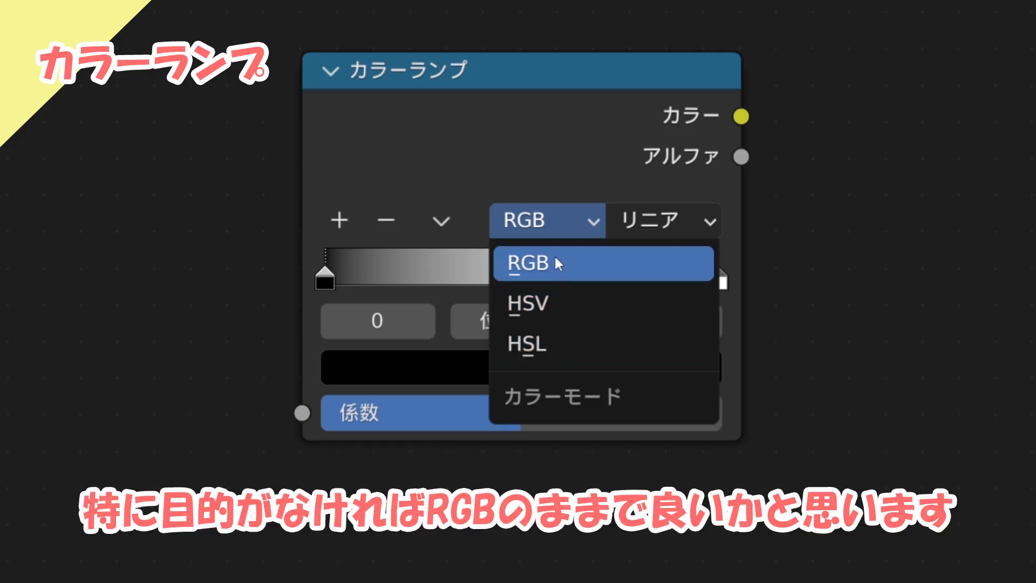
left_click(556, 259)
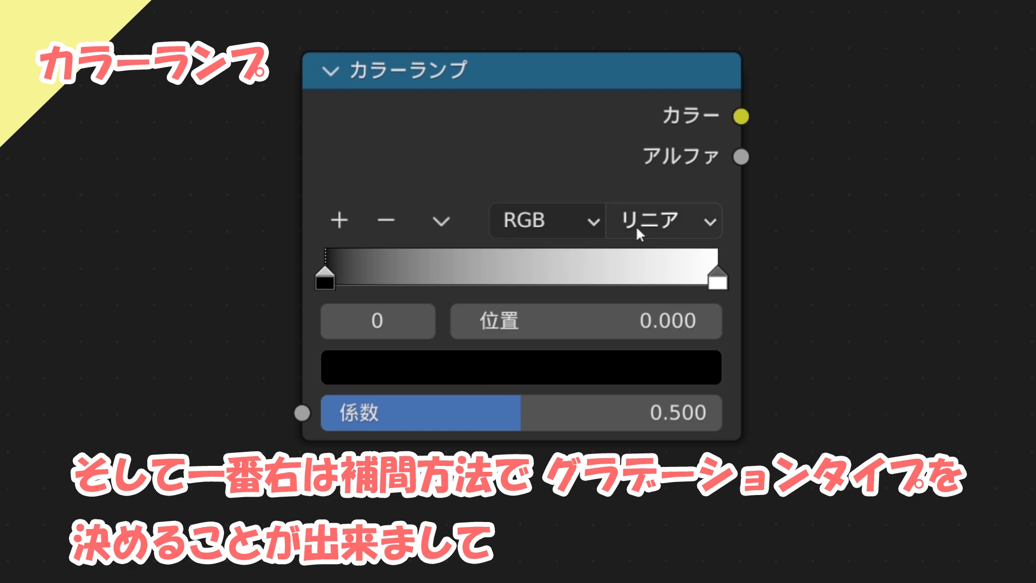
left_click(654, 223)
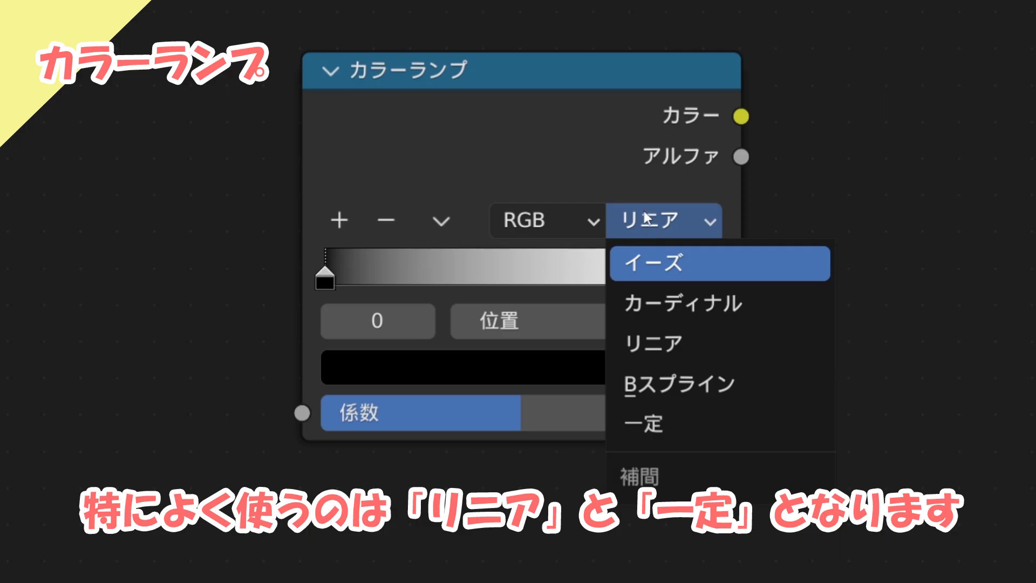
Switch the Color Ramp's active stop to 1 and back to 0, and try adjusting its position and factor (係数).
left_click(420, 323)
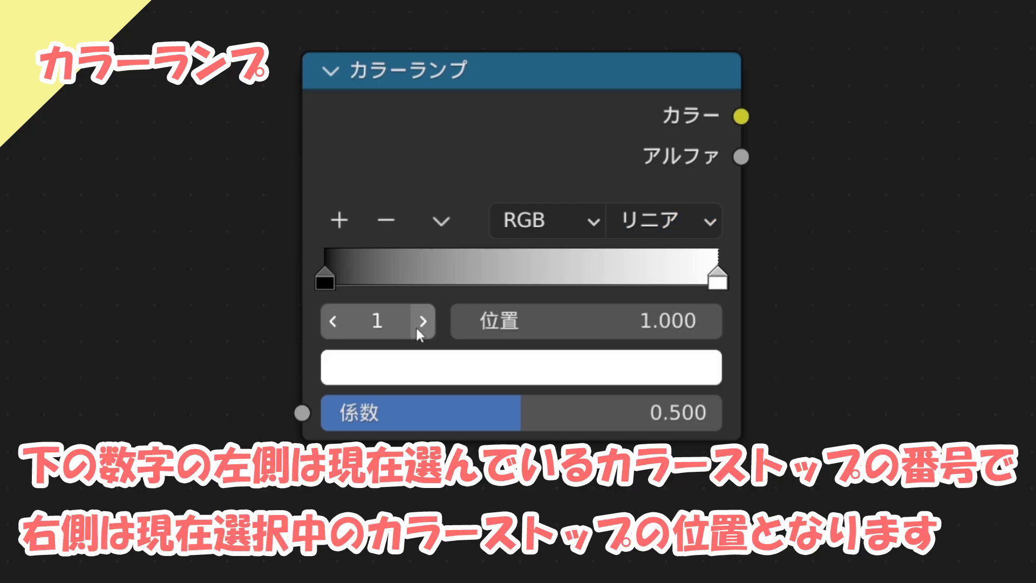
left_click(333, 322)
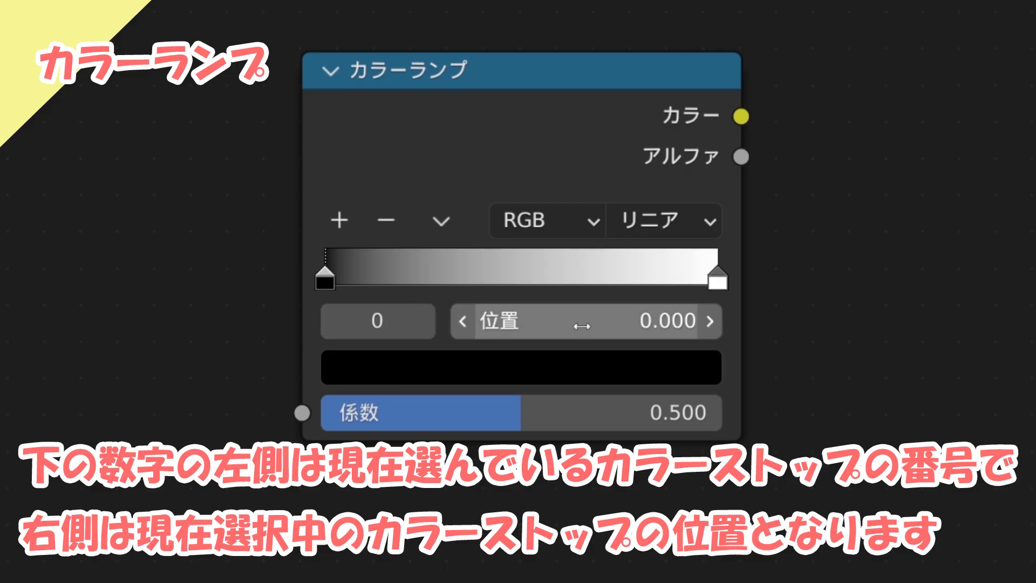
mouse_move(582, 326)
left_mouse_down()
mouse_move(713, 326)
mouse_move(582, 326)
left_mouse_up()
left_click_drag(549, 418, 520, 413)
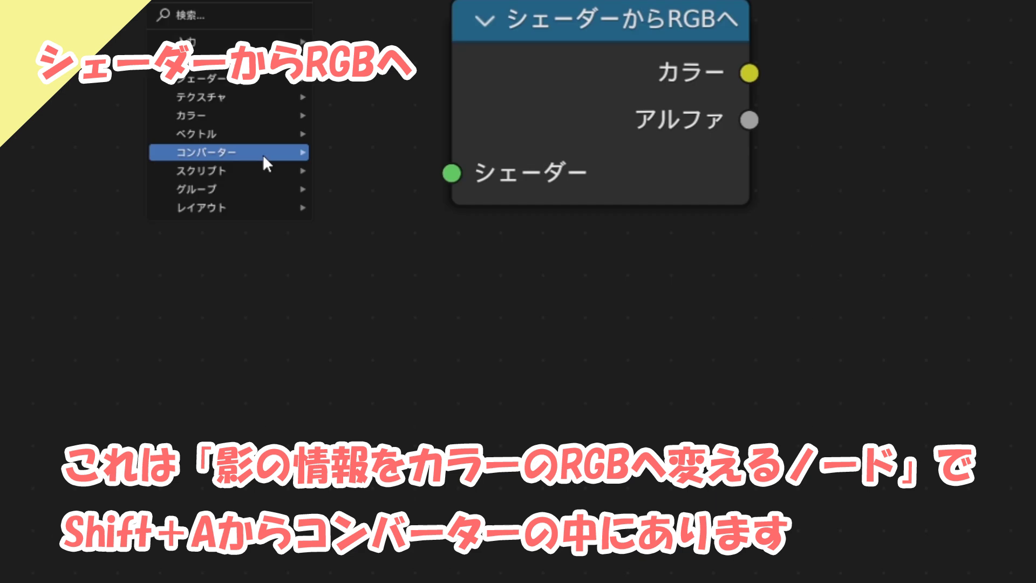
Insert the Shader to RGB (シェーダーからRGBへ) node into the link between the Principled BSDF and the Material Output.
mouse_move(262, 159)
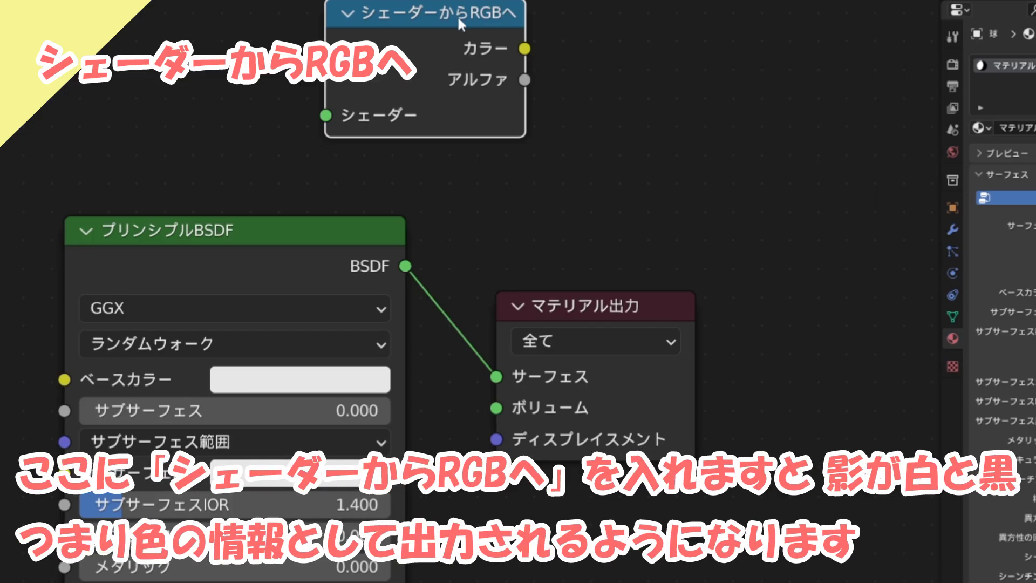
left_click_drag(458, 15, 461, 257)
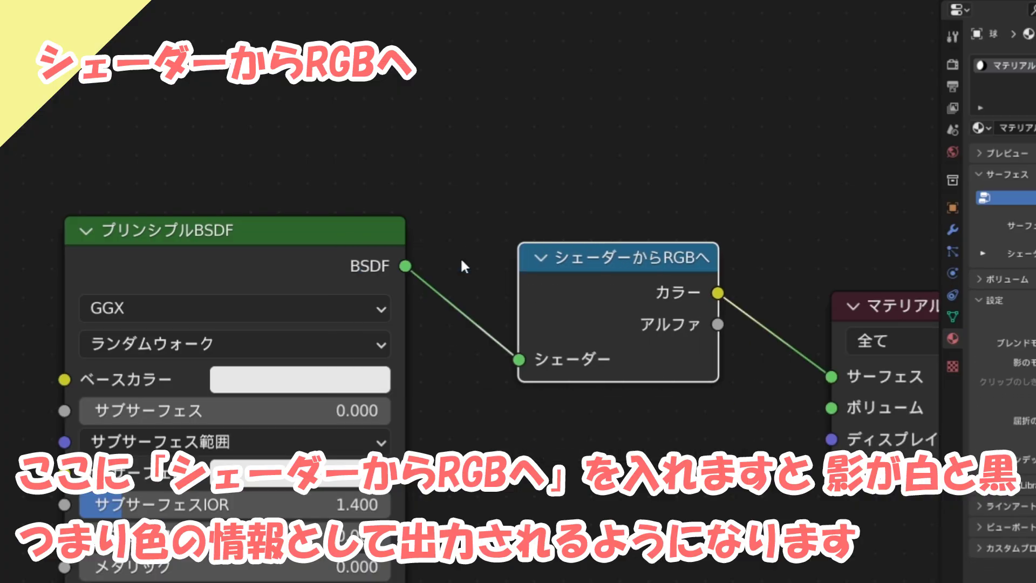
middle_click_drag(655, 229, 464, 191)
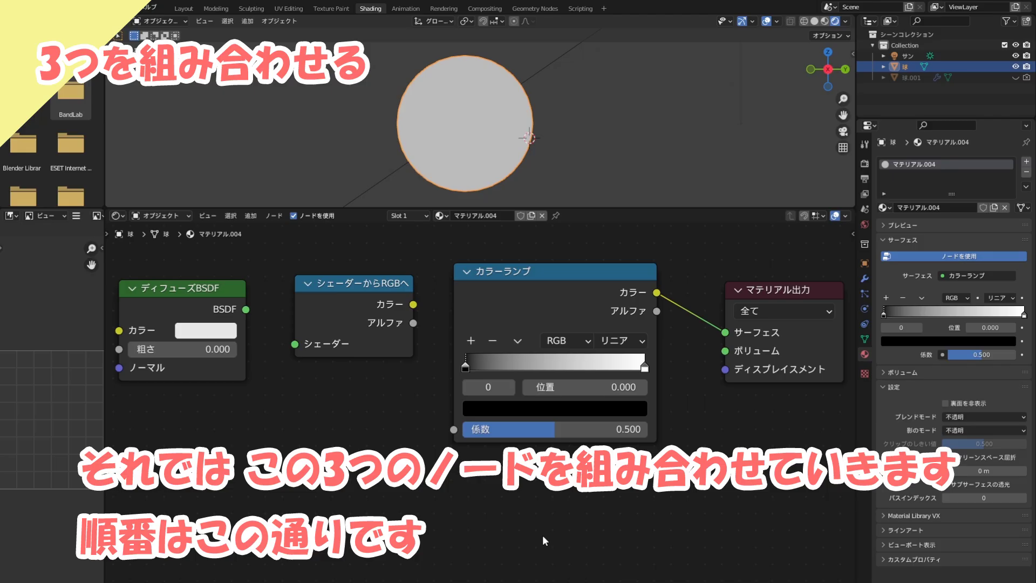
Link the Diffuse BSDF output to Shader to RGB, and its Color (カラー) output to the Color Ramp's factor (係数).
left_click(178, 291)
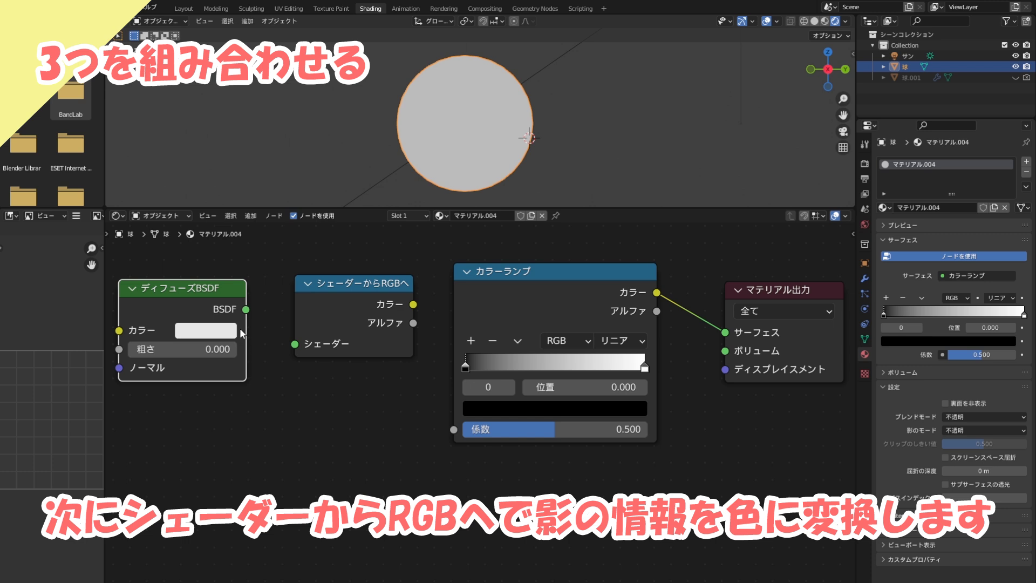
left_click_drag(245, 310, 296, 345)
left_click_drag(413, 304, 417, 316)
left_click_drag(435, 367, 455, 426)
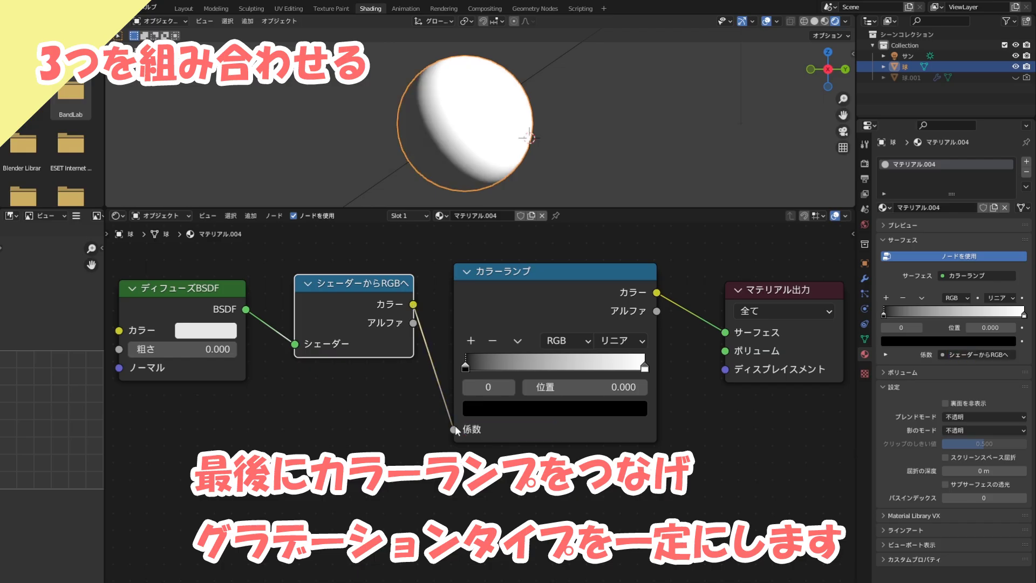
Set the Color Ramp's interpolation to Constant (一定), and rotate the sun light to shift the shadow on the sphere.
left_click(616, 342)
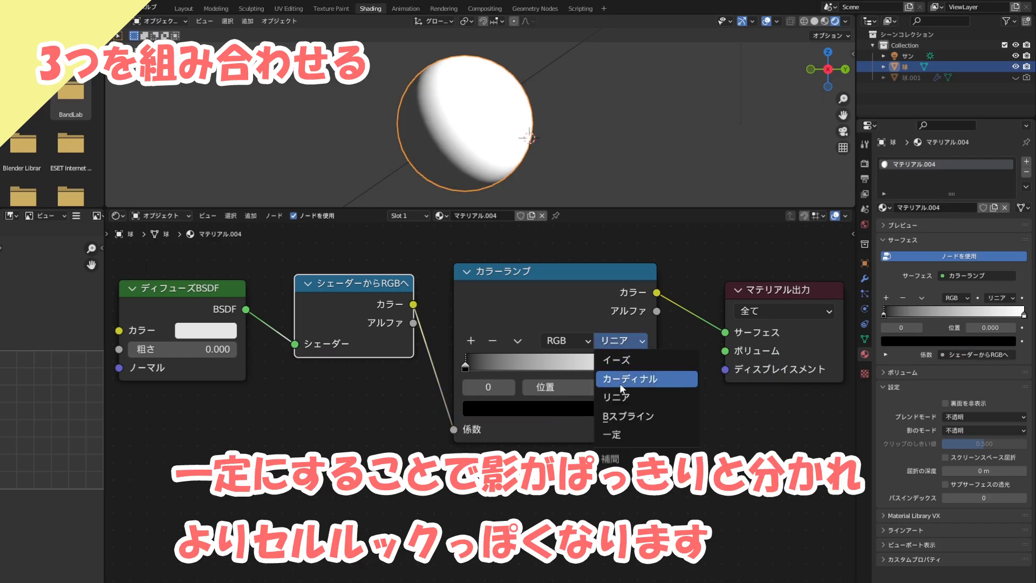
left_click(623, 435)
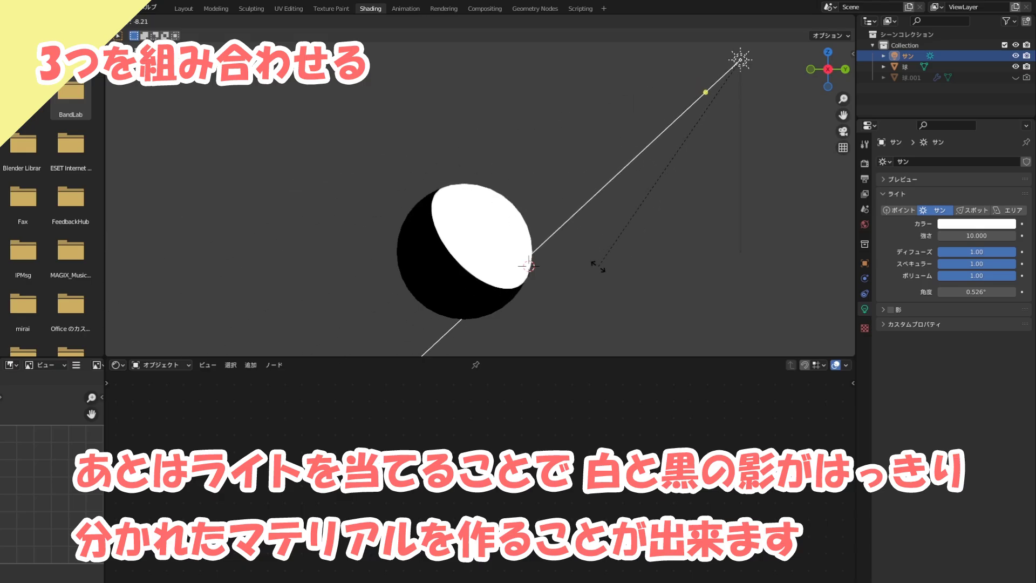
left_click(572, 254)
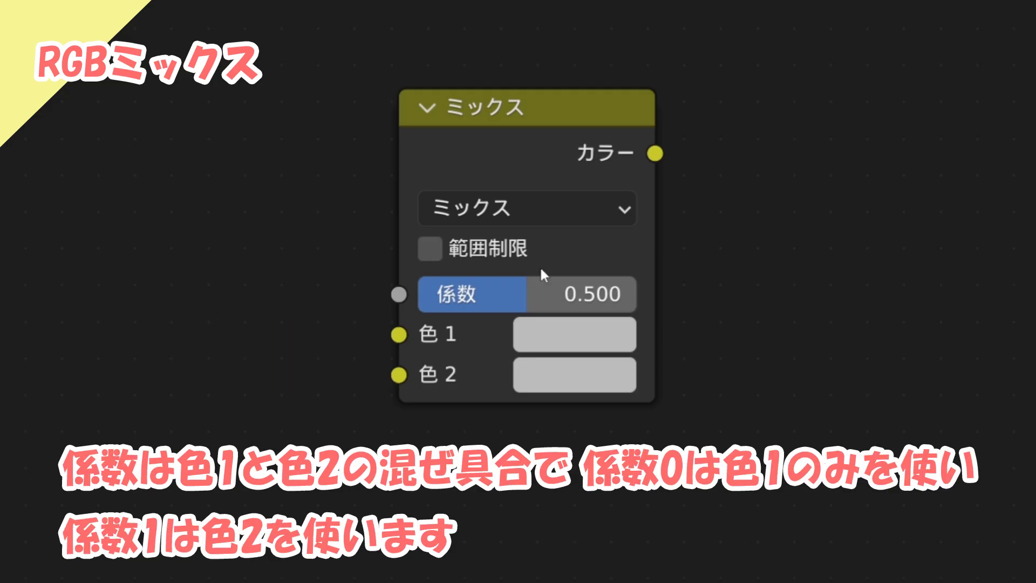
Try adjusting the Mix (ミックス) node's factor (係数), and look through its available blend modes.
left_click(529, 283)
left_click_drag(527, 294, 559, 293)
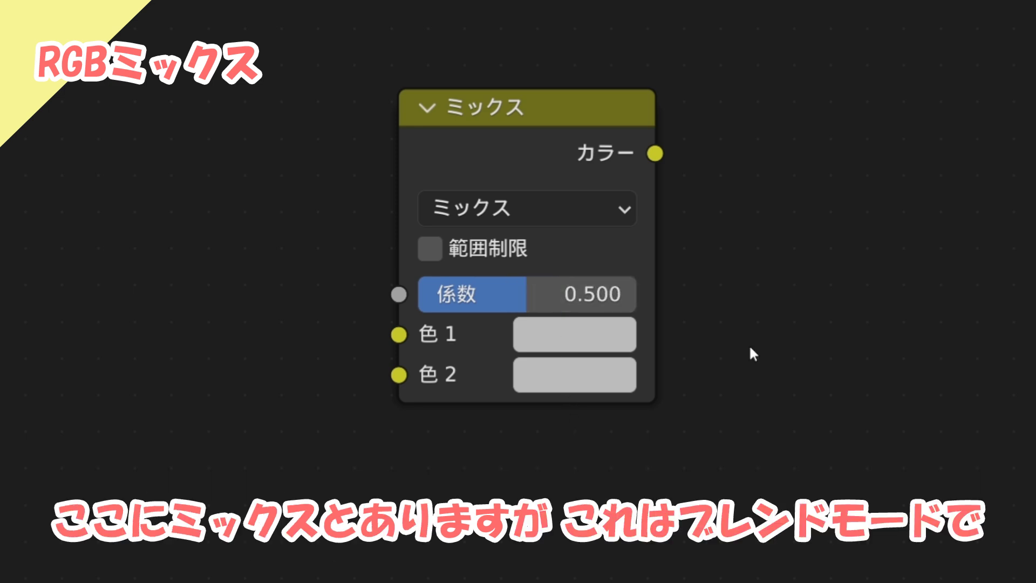
left_click(589, 211)
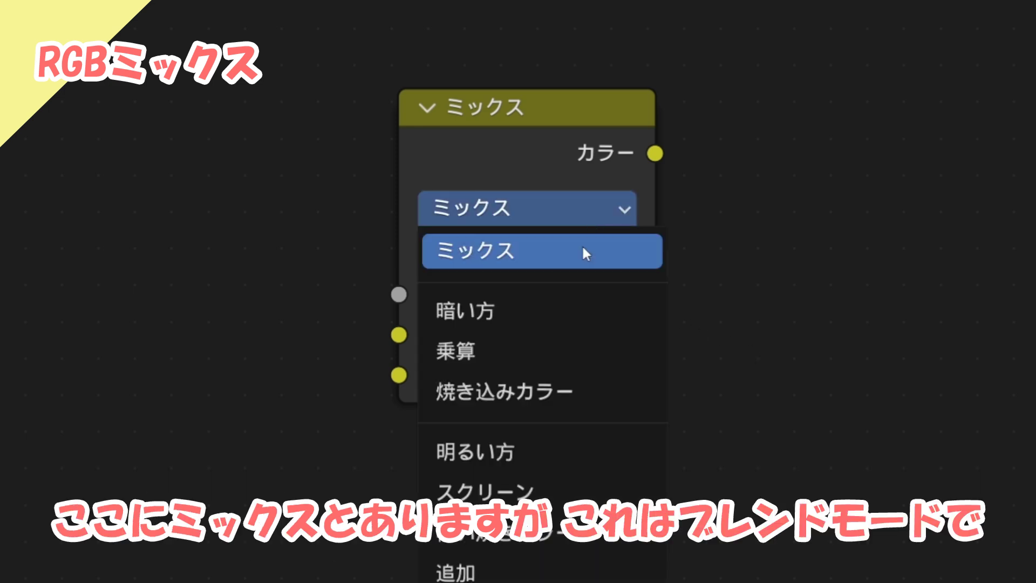
scroll(578, 431, "down", 5)
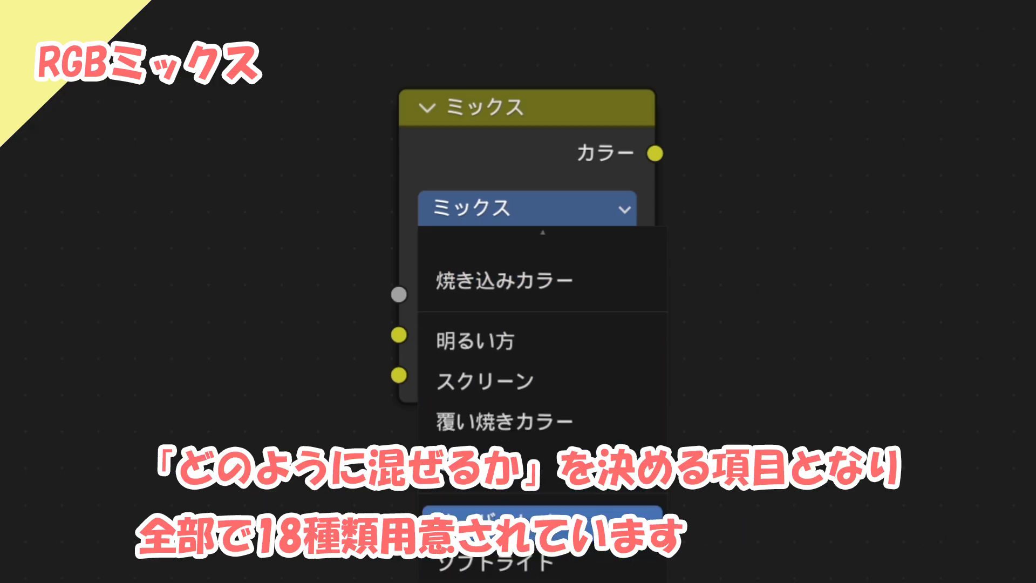
scroll(542, 351, "down", 7)
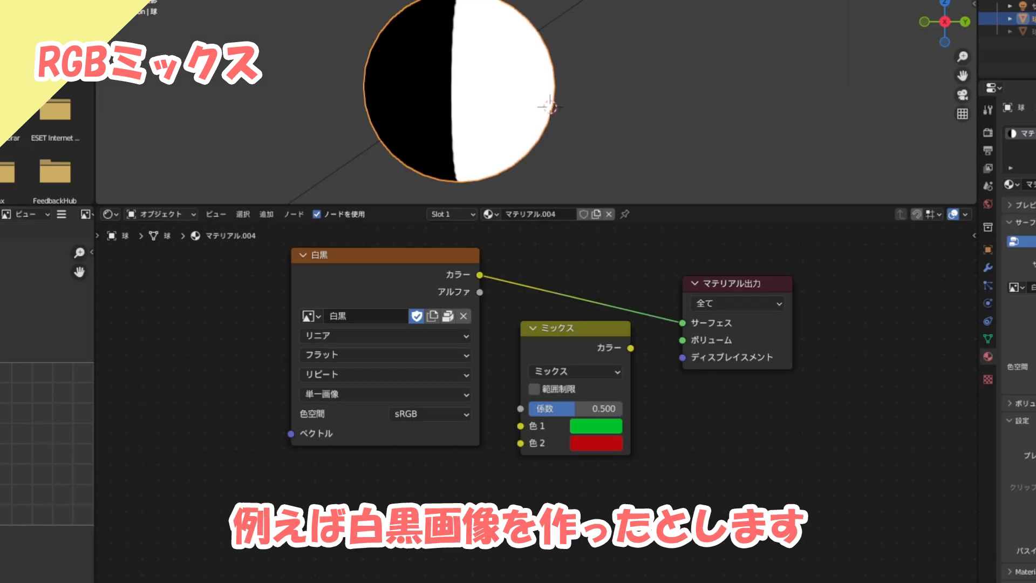
Link the black-and-white image's Color (カラー) to the Mix node's factor (係数), and the Mix output to the Material Output's Surface (サーフェス).
left_click_drag(480, 274, 521, 408)
left_click_drag(631, 348, 682, 323)
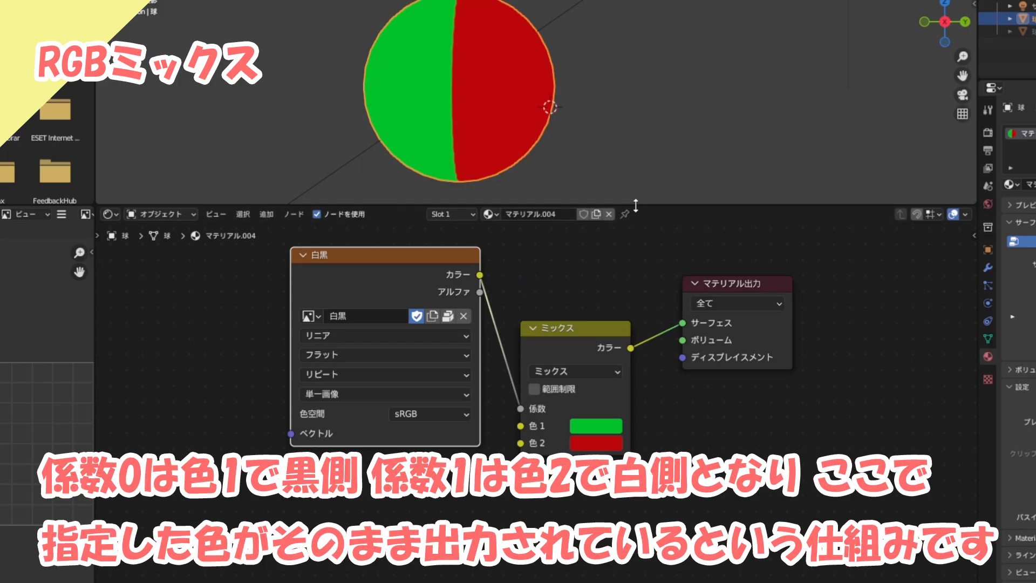
left_click_drag(636, 205, 635, 297)
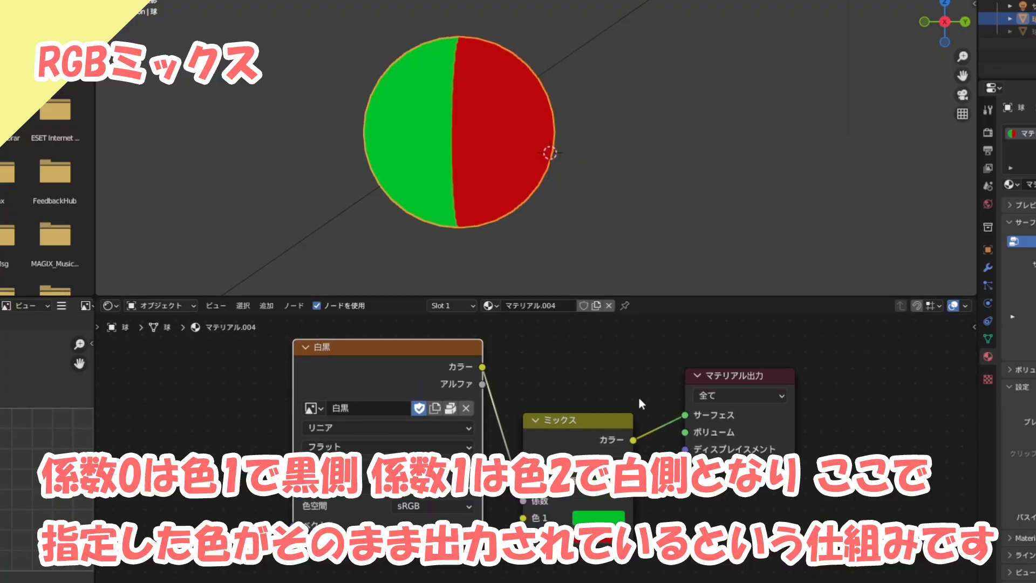
scroll(589, 199, "up", 2)
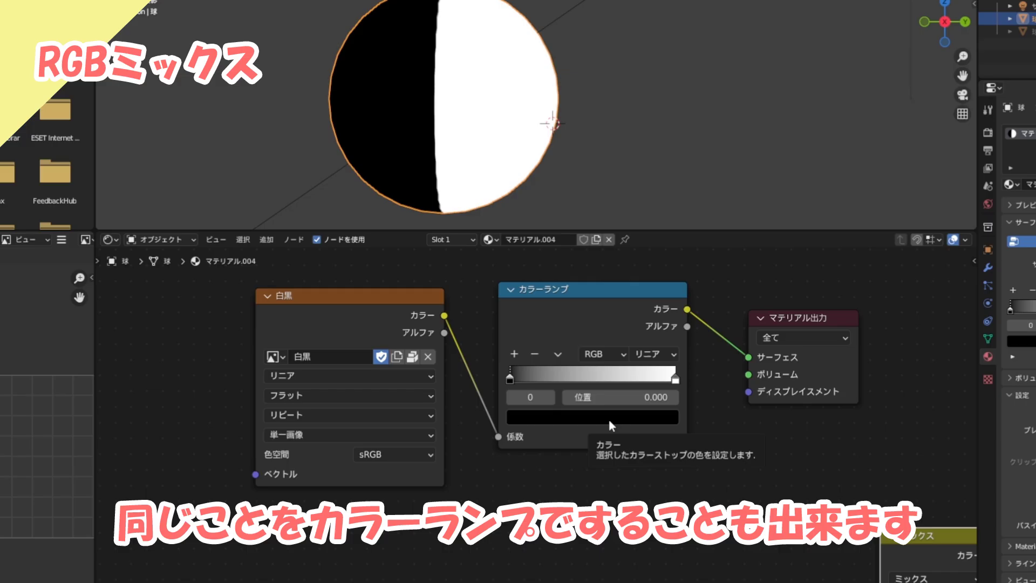
Recolour the Color Ramp's (カラーランプ) black stop to dark red and its white stop to green.
left_click(609, 418)
left_click_drag(643, 280, 642, 235)
left_click(544, 296)
left_click_drag(544, 296, 574, 300)
left_click(674, 378)
left_click(652, 420)
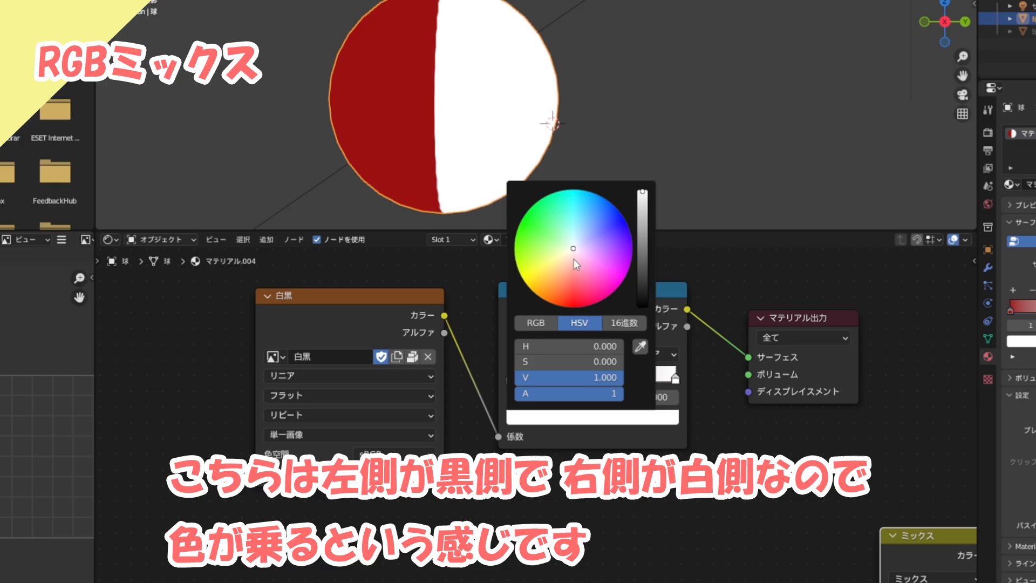
mouse_move(574, 258)
left_mouse_down()
mouse_move(522, 219)
mouse_move(536, 226)
left_mouse_up()
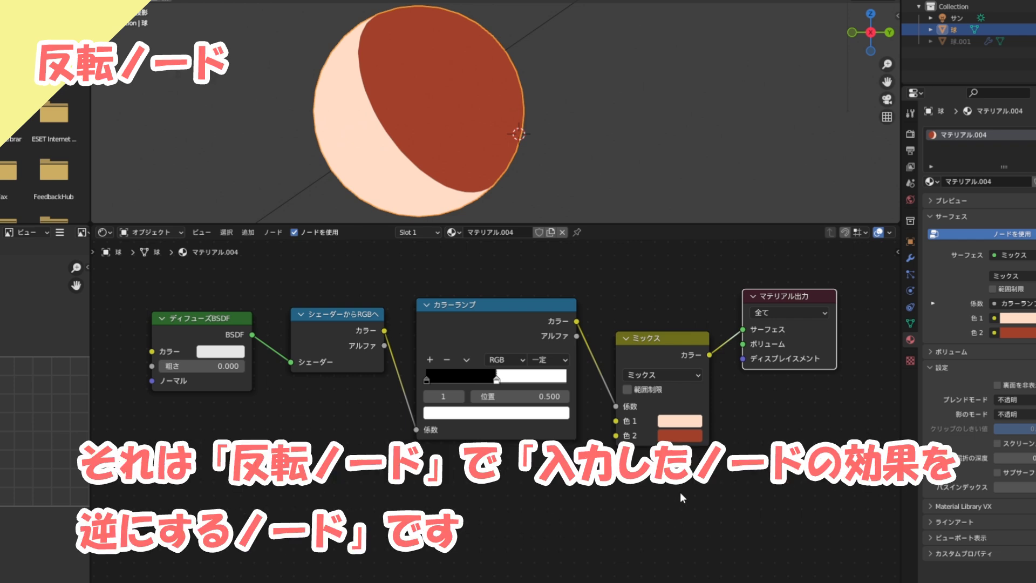
Add an Invert (反転) node and insert it between the Color Ramp's Color output and the Mix node's factor (係数).
key("shift+a")
mouse_move(764, 369)
left_click(821, 402)
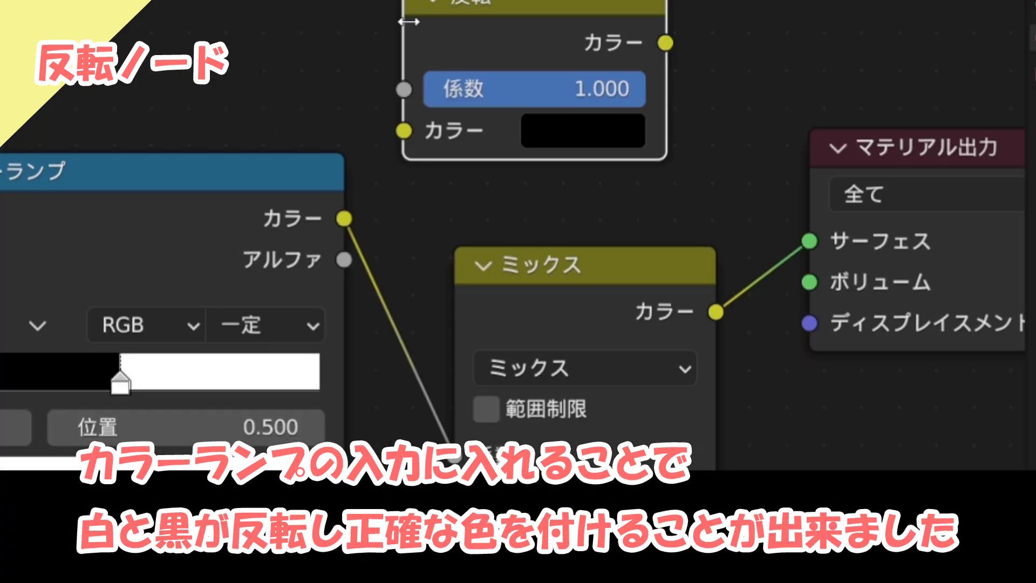
left_click_drag(464, 7, 363, 298)
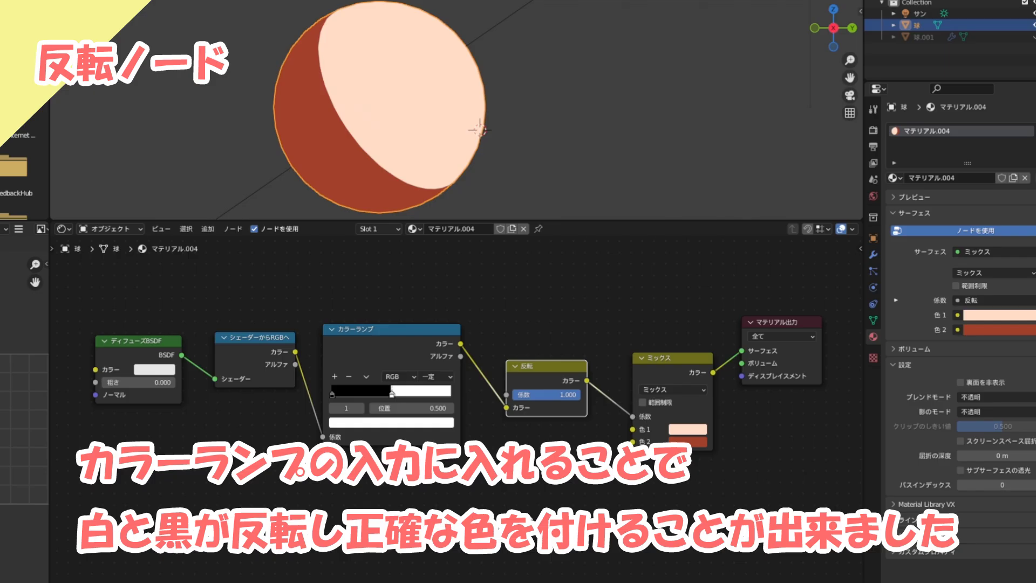
middle_click_drag(526, 511, 527, 495)
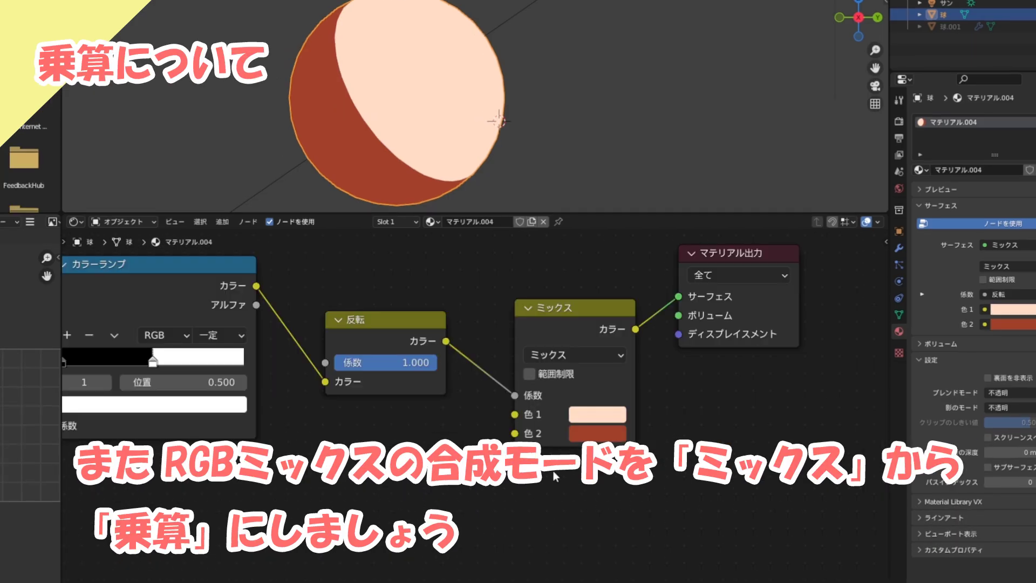
Set the Mix node's blend mode to Multiply (乗算), and connect its Color output to the Material Output's Surface (サーフェス).
left_click(571, 353)
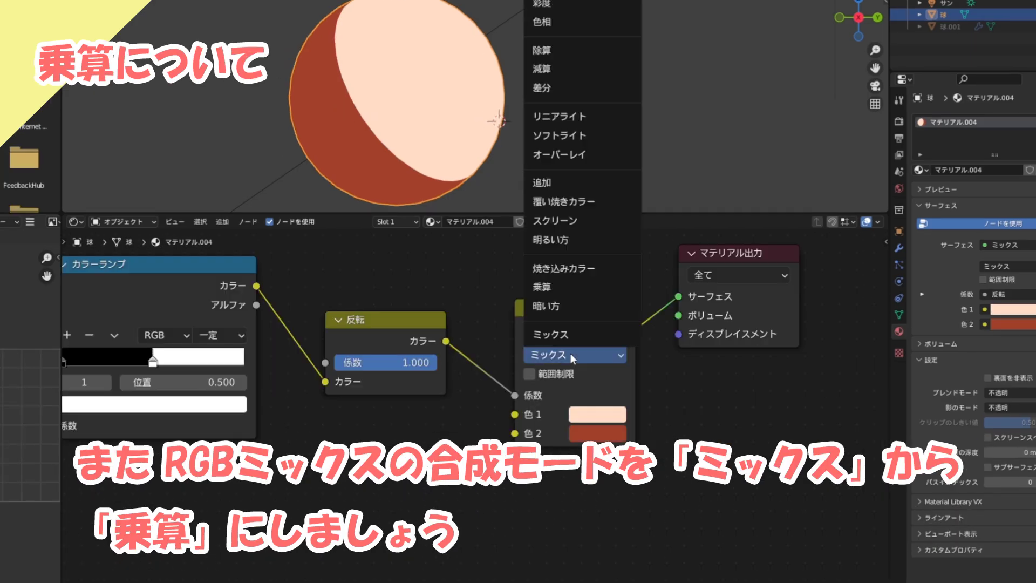
left_click(561, 283)
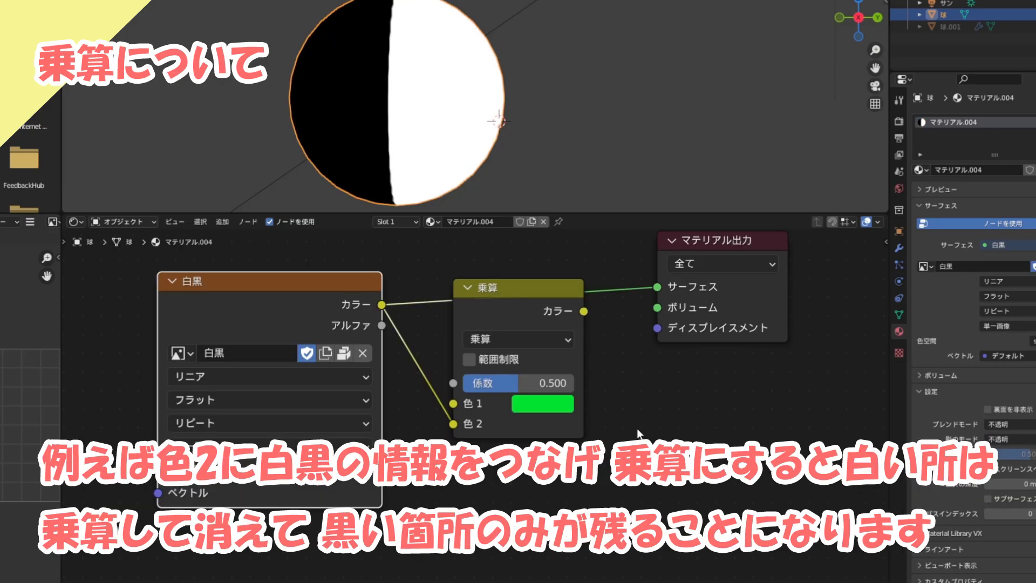
left_click_drag(658, 291, 657, 288)
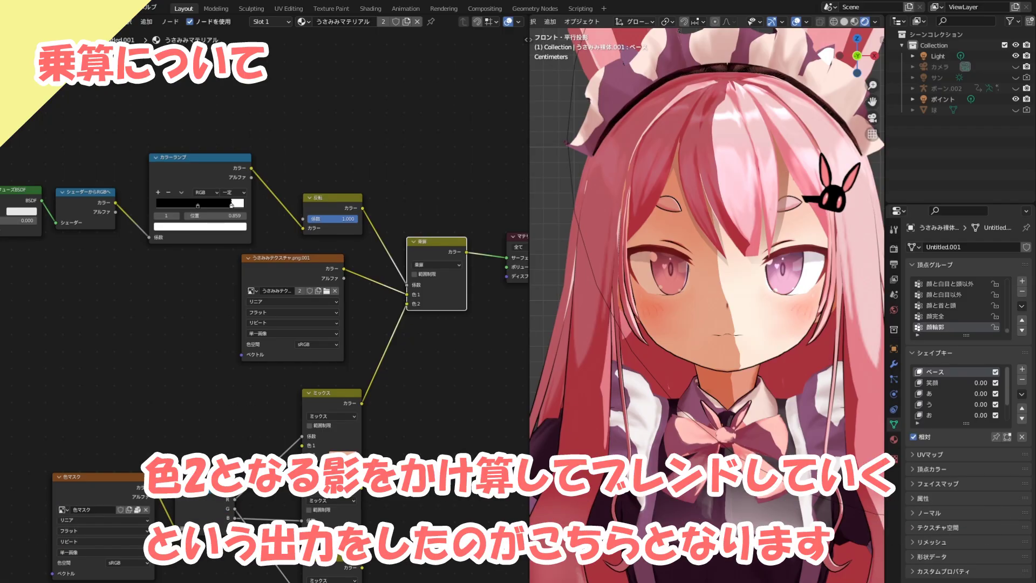
Switch the blend mode of the character material's final blending node to Mix (ミックス) and back to Multiply (乗算).
left_click(437, 265)
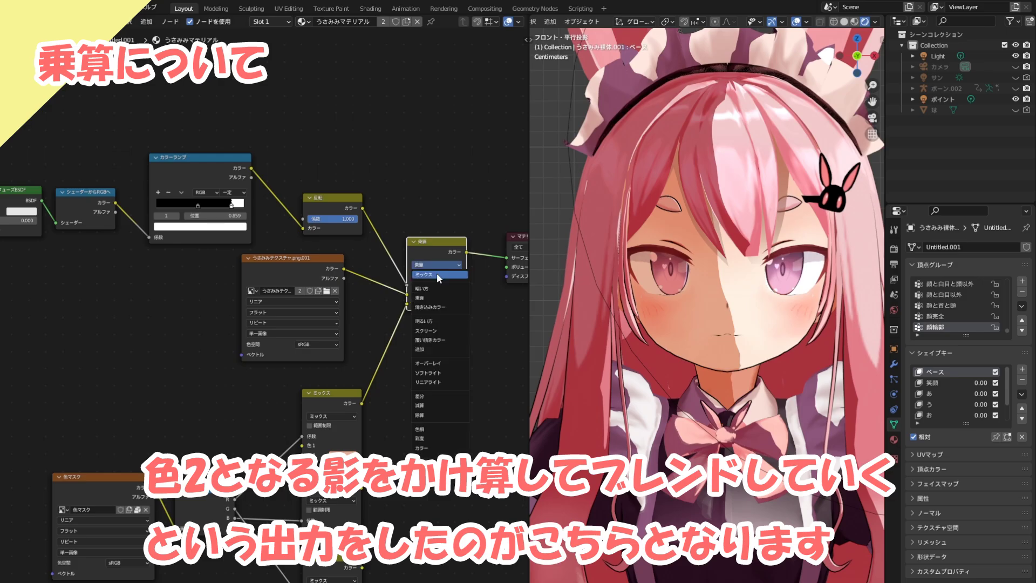
left_click(436, 273)
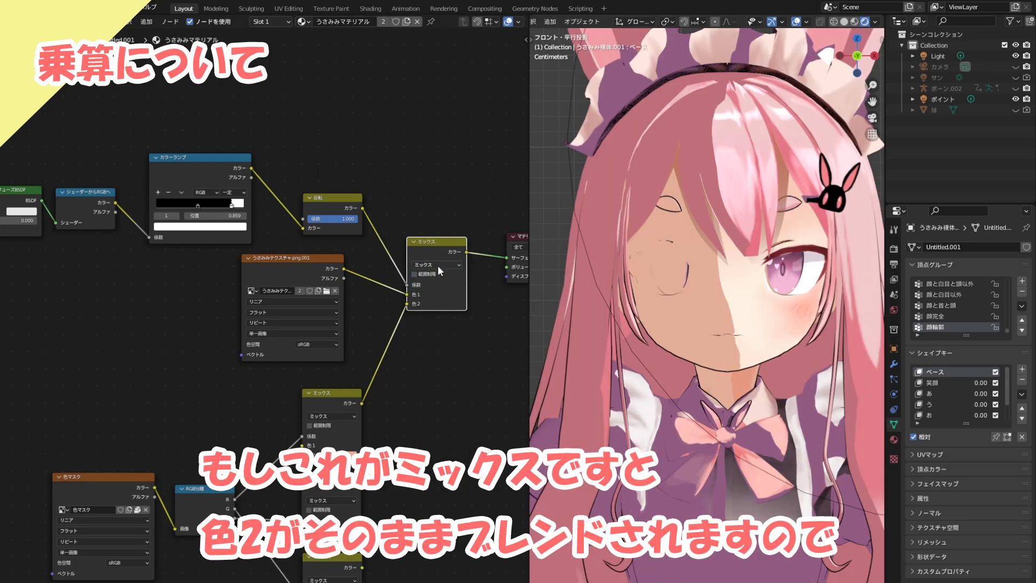
left_click(438, 264)
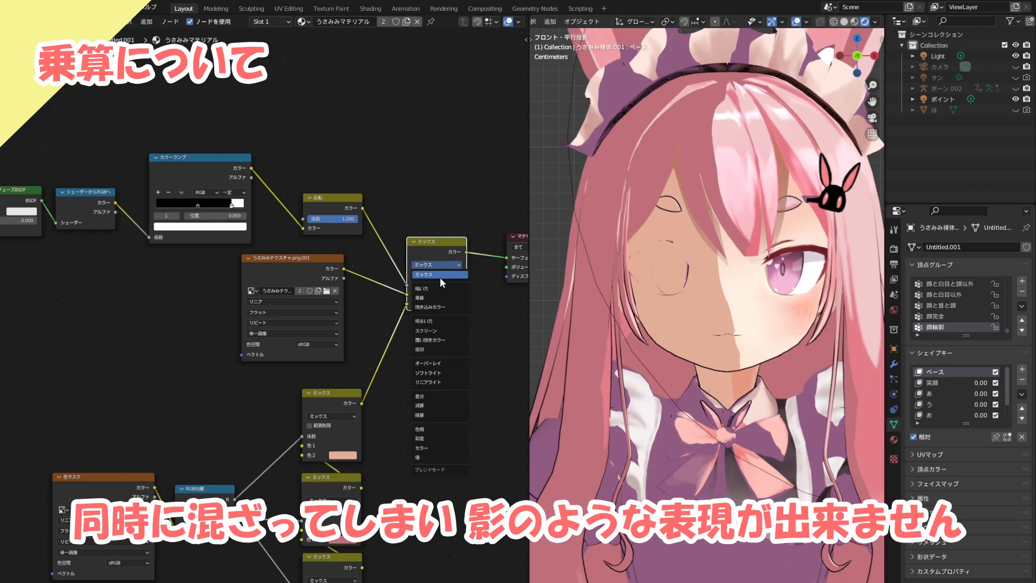
left_click(437, 298)
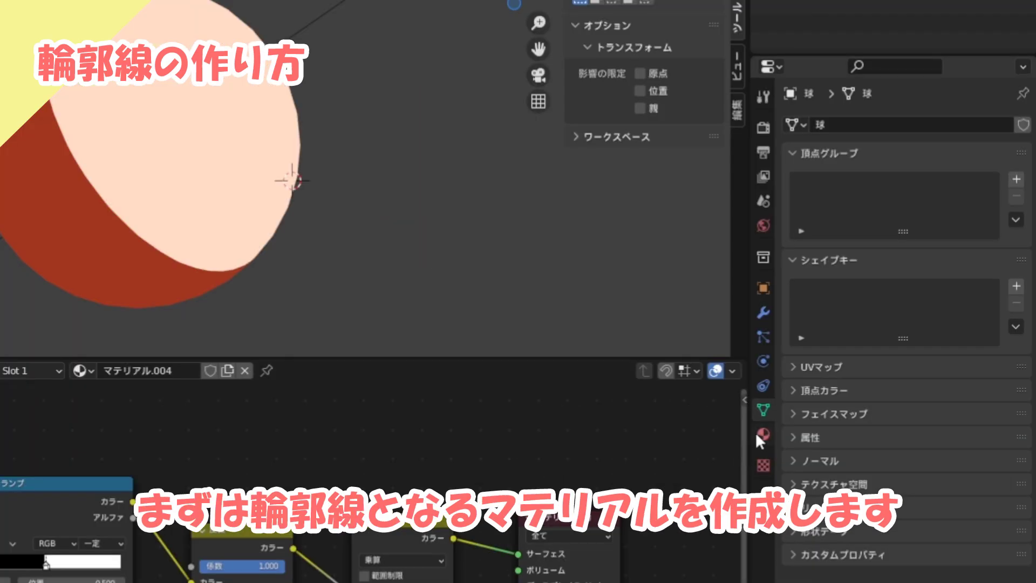
Add a second material slot to the sphere and create a new material in it named "line".
left_click(864, 355)
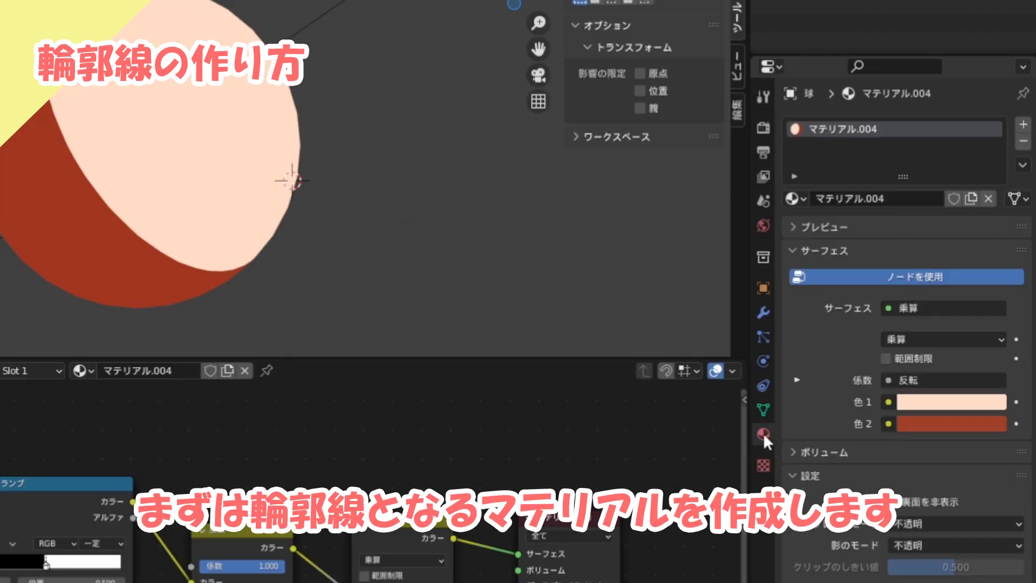
left_click(1024, 126)
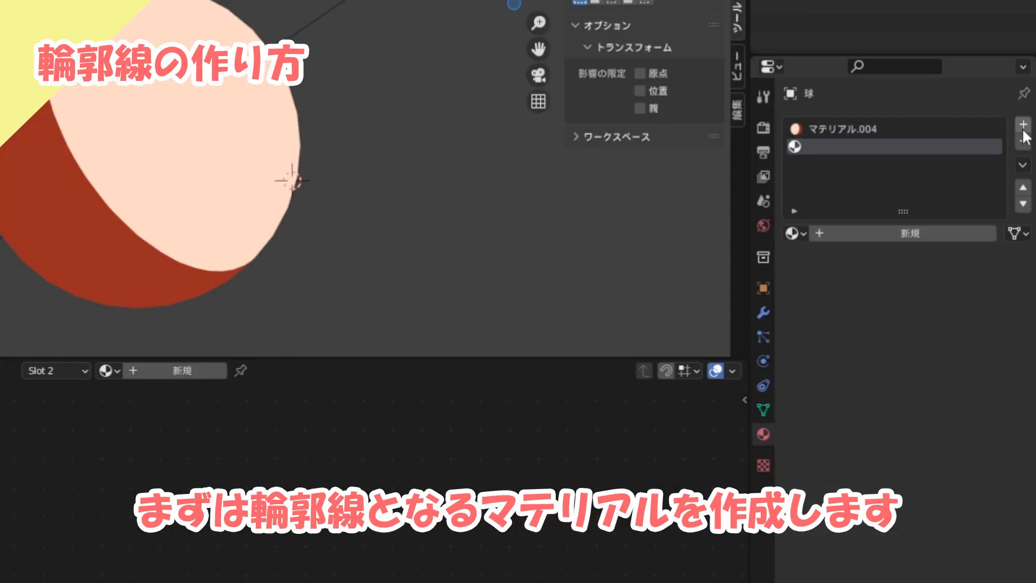
left_click(912, 232)
double_click(867, 147)
type("line")
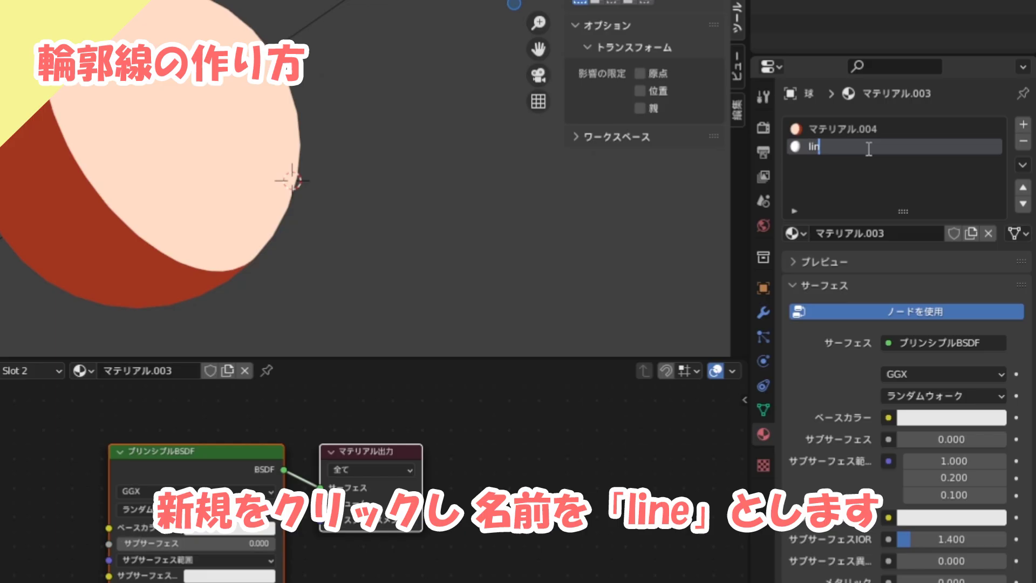
key("Return")
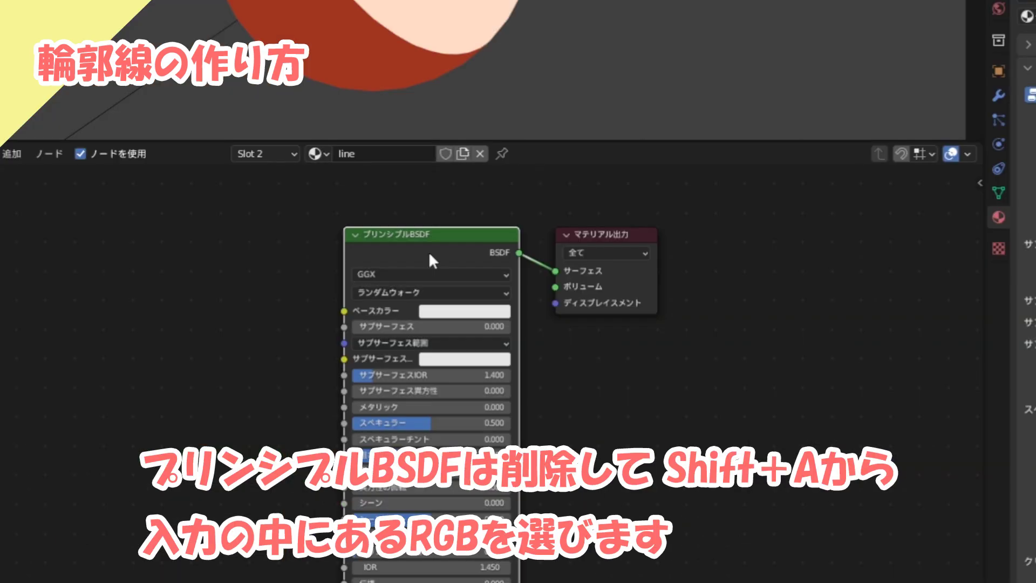
Replace the line material's Principled BSDF with an RGB node linked to the Material Output's Surface (サーフェス).
key("x")
key("shift+a")
mouse_move(428, 252)
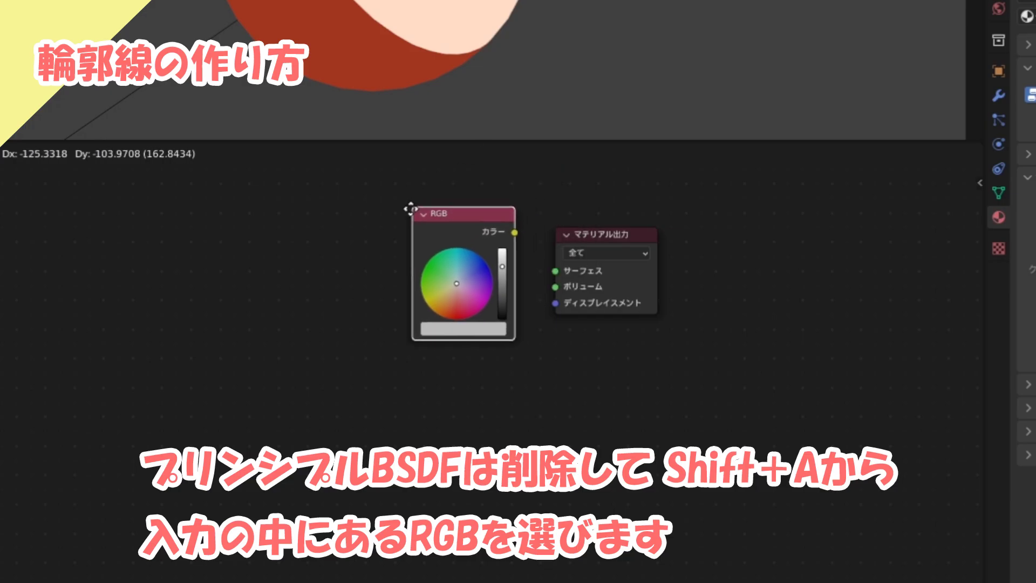
left_click(406, 218)
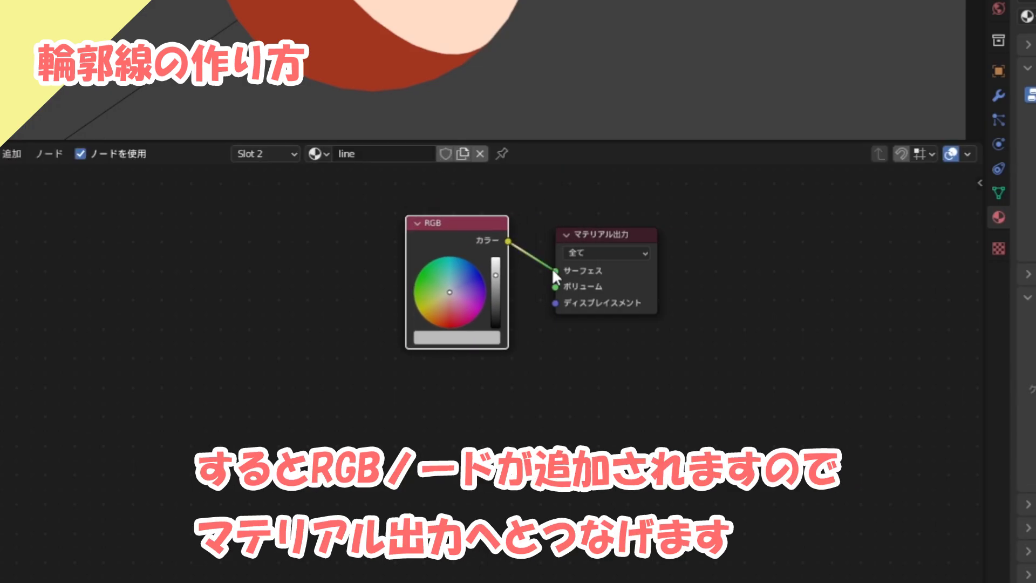
Darken the RGB node's colour to black, and enable backface culling (裏面を非表示) for the line material.
left_click_drag(496, 276, 495, 326)
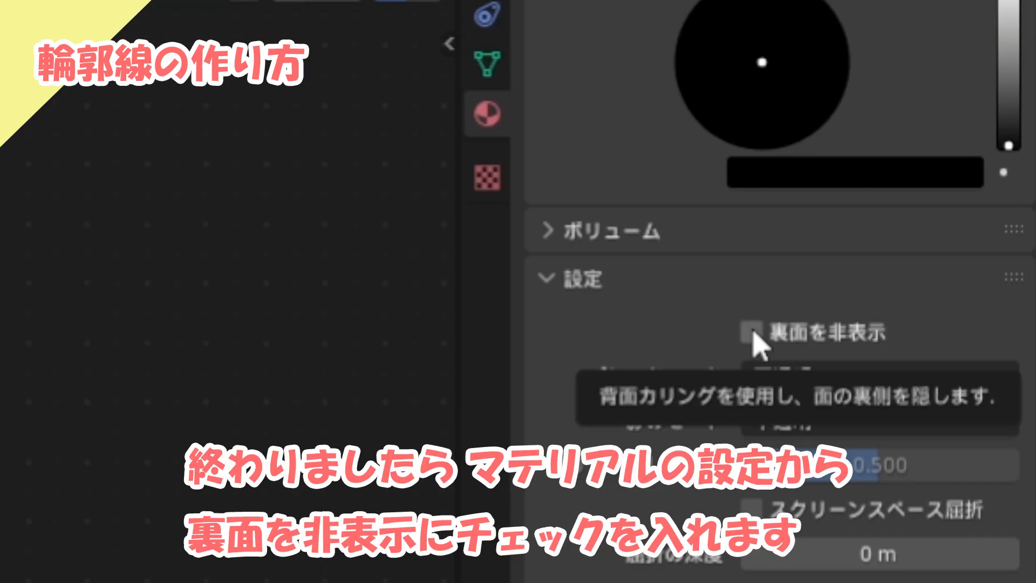
left_click(751, 331)
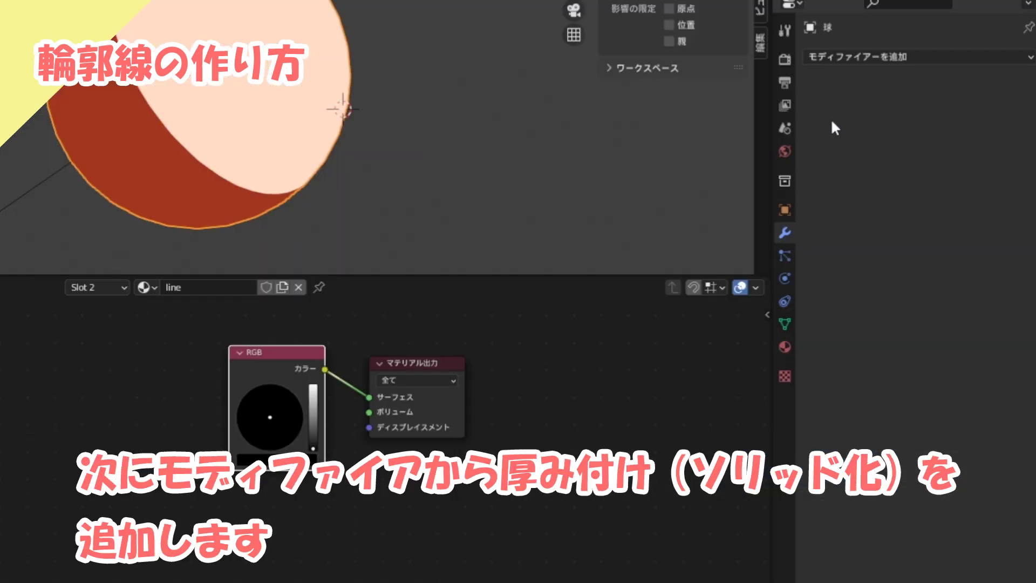
Add a Solidify (ソリッド化) modifier to the sphere with flipped normals (反転) and a material offset of 1.
left_click(847, 56)
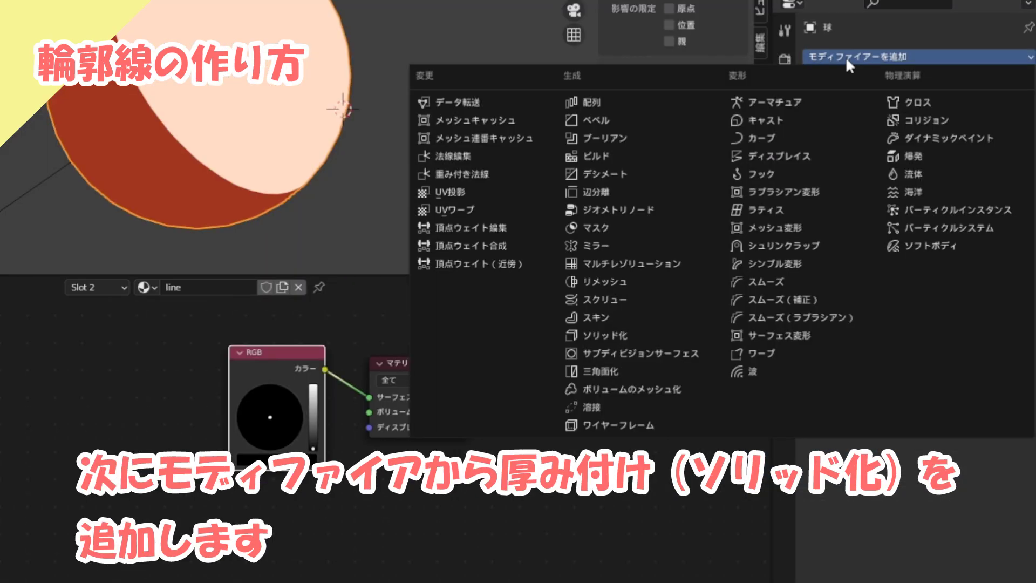
left_click(629, 334)
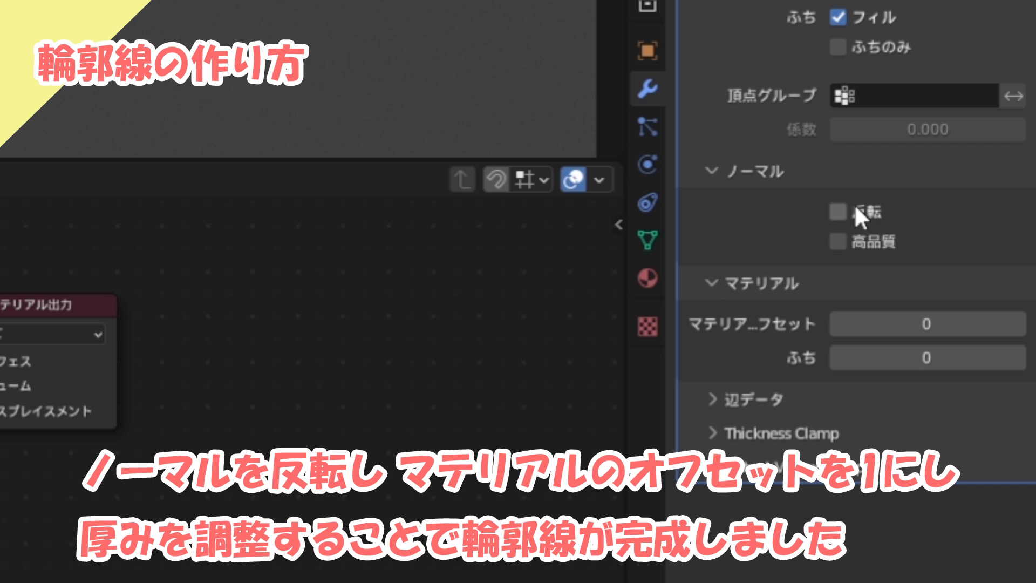
left_click(1020, 325)
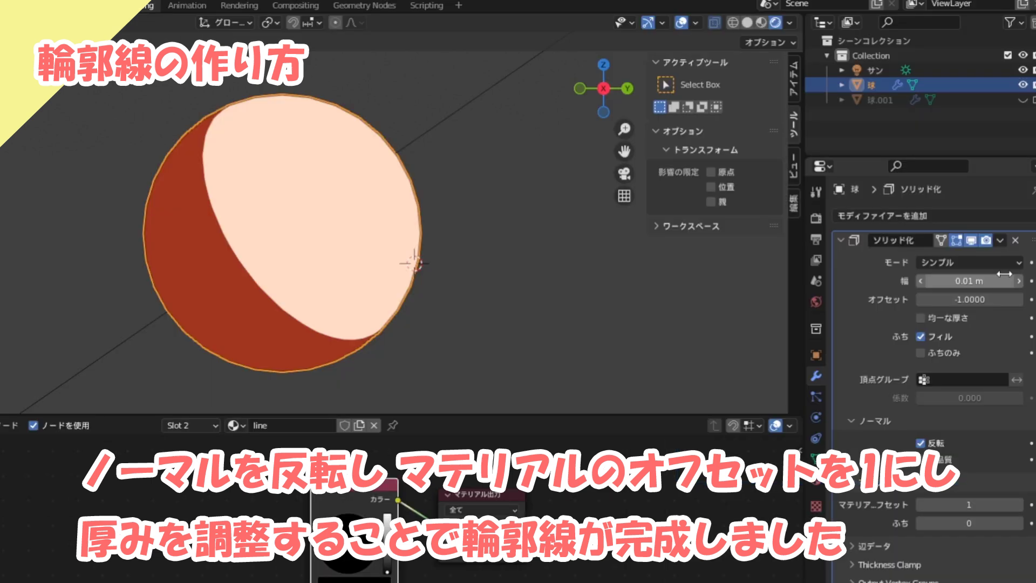
Set the Solidify modifier's thickness (幅) to 0.02 m, and deselect the sphere to inspect its outline in an enlarged 3D view.
left_click_drag(1005, 274, 924, 281)
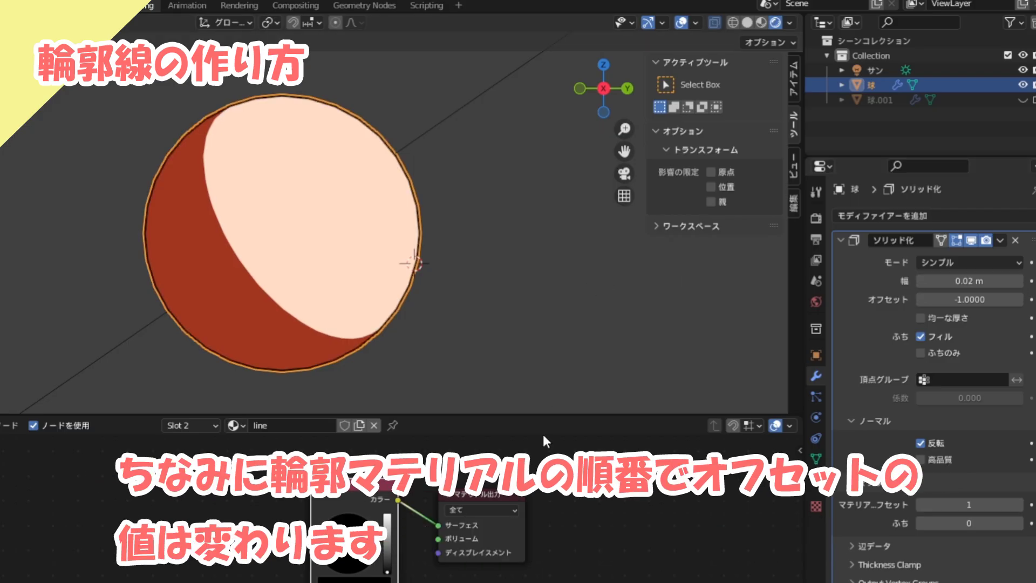
left_click(552, 357)
scroll(552, 357, "up", 1)
middle_click_drag(550, 355, 542, 352, "shift")
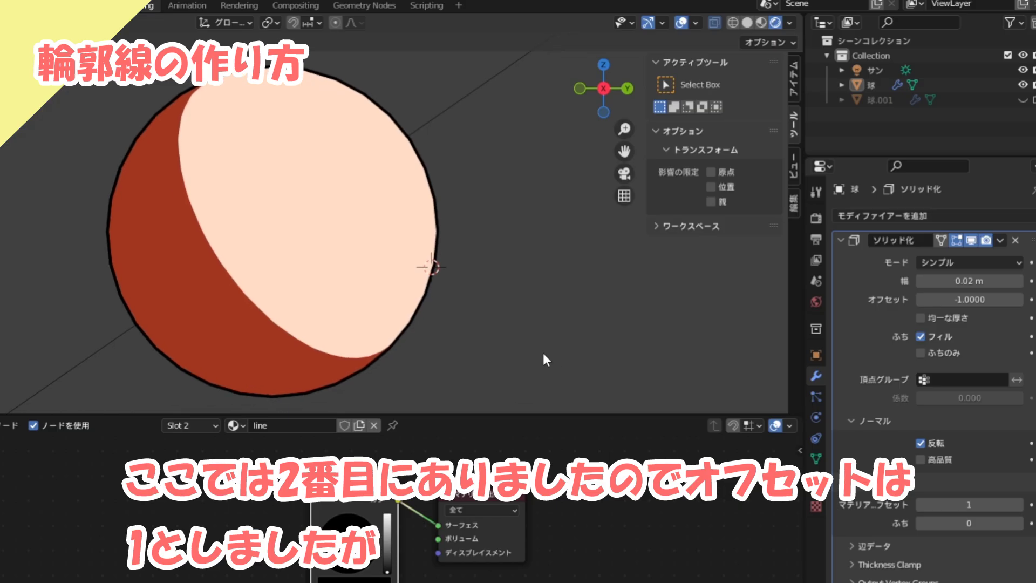
left_click_drag(539, 416, 538, 581)
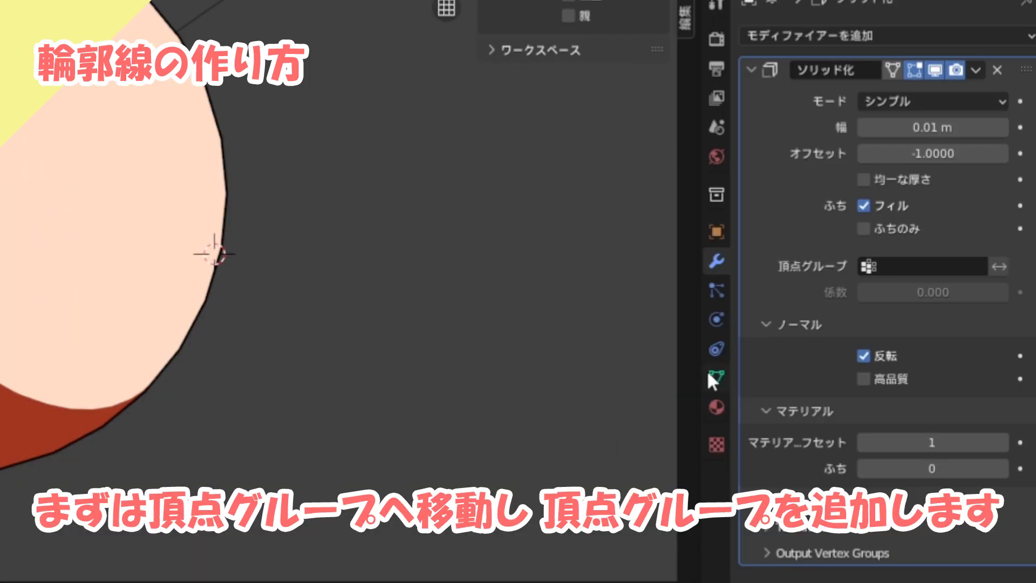
Add a new vertex group (頂点グループ) to the sphere's mesh.
left_click(917, 326)
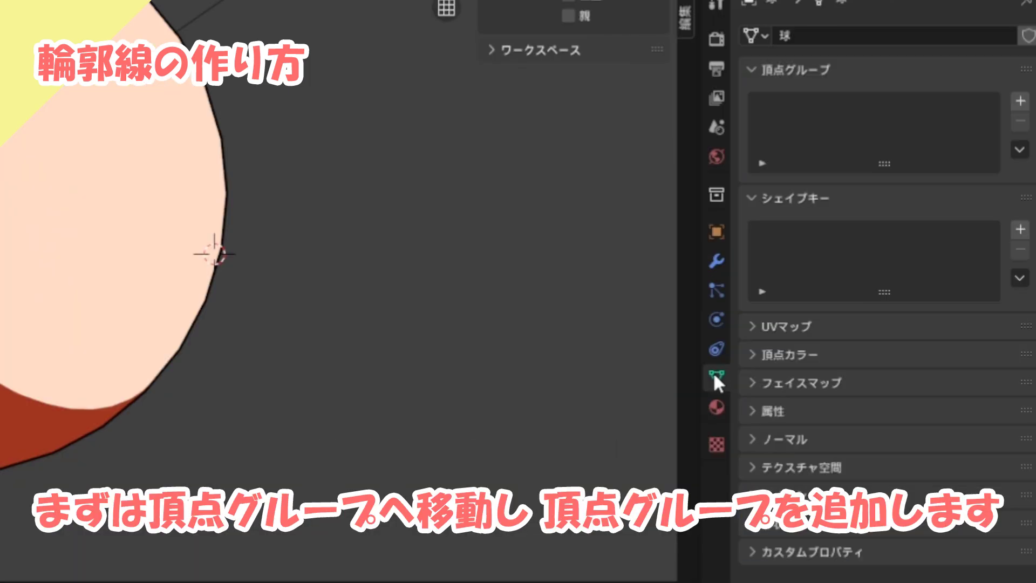
left_click(1020, 101)
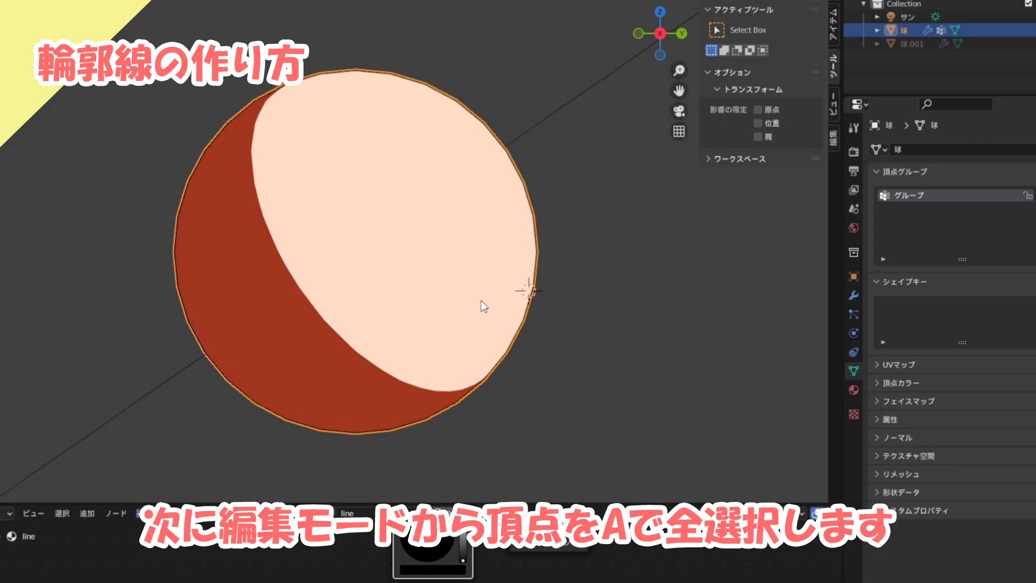
Select all the sphere's vertices, and paint weight 0.000 along its upper-right edge in Weight Paint (ウェイトペイント) mode.
key("Tab")
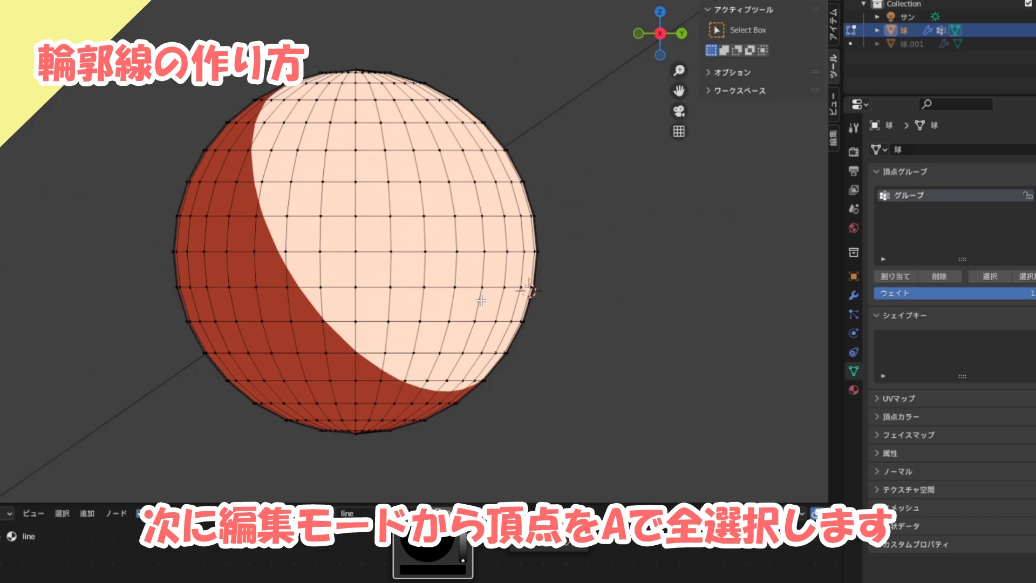
key("a")
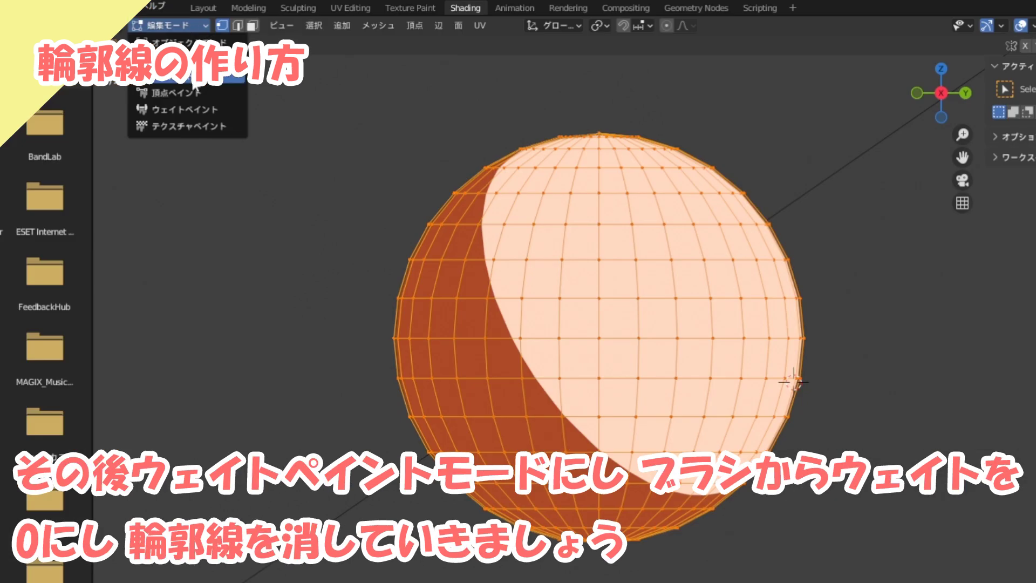
left_click(195, 108)
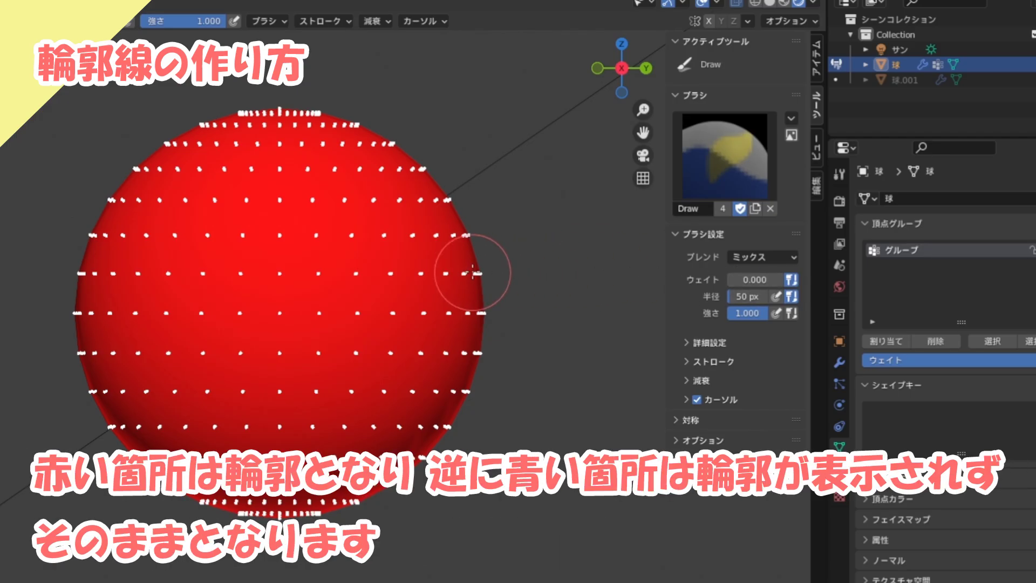
mouse_move(469, 286)
left_mouse_down()
mouse_move(410, 179)
mouse_move(454, 162)
mouse_move(481, 238)
mouse_move(439, 162)
mouse_move(422, 168)
mouse_move(459, 302)
mouse_move(479, 289)
mouse_move(367, 168)
mouse_move(381, 109)
left_mouse_up()
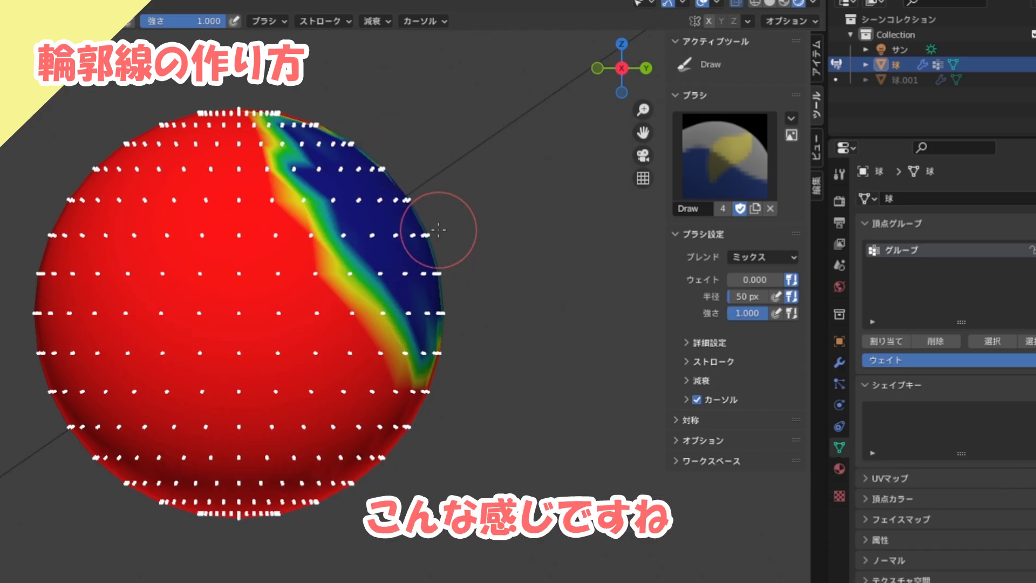
key("ctrl+Tab")
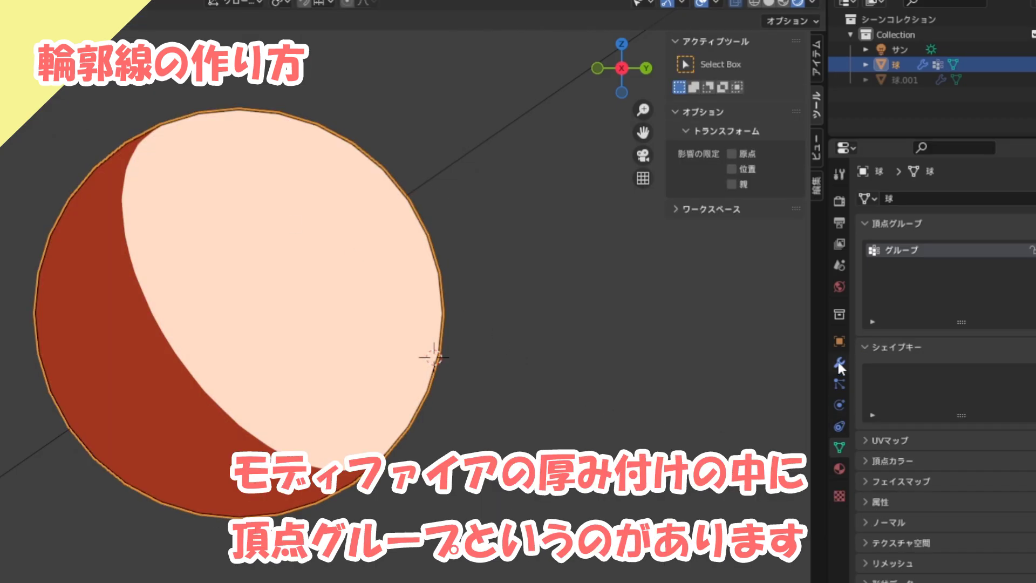
Assign the vertex group グループ to the sphere's Solidify (ソリッド化) modifier, and deselect the sphere to inspect its outline.
left_click(839, 362)
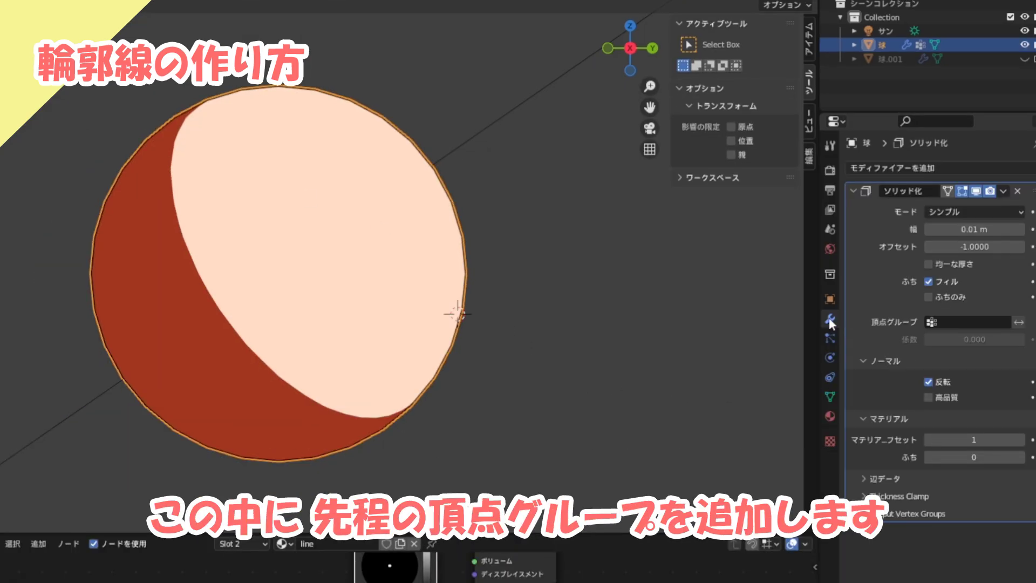
left_click(950, 323)
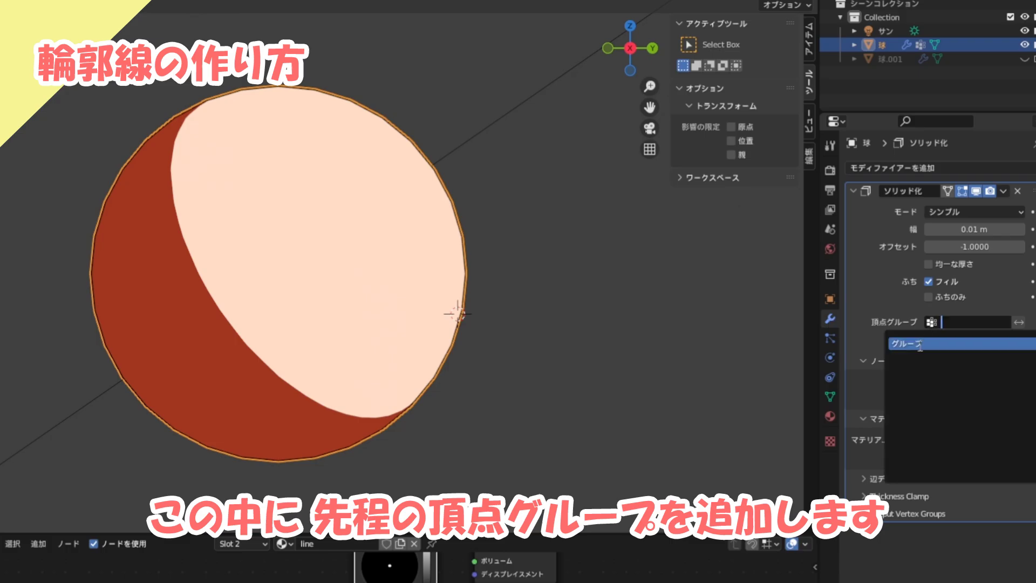
left_click(919, 344)
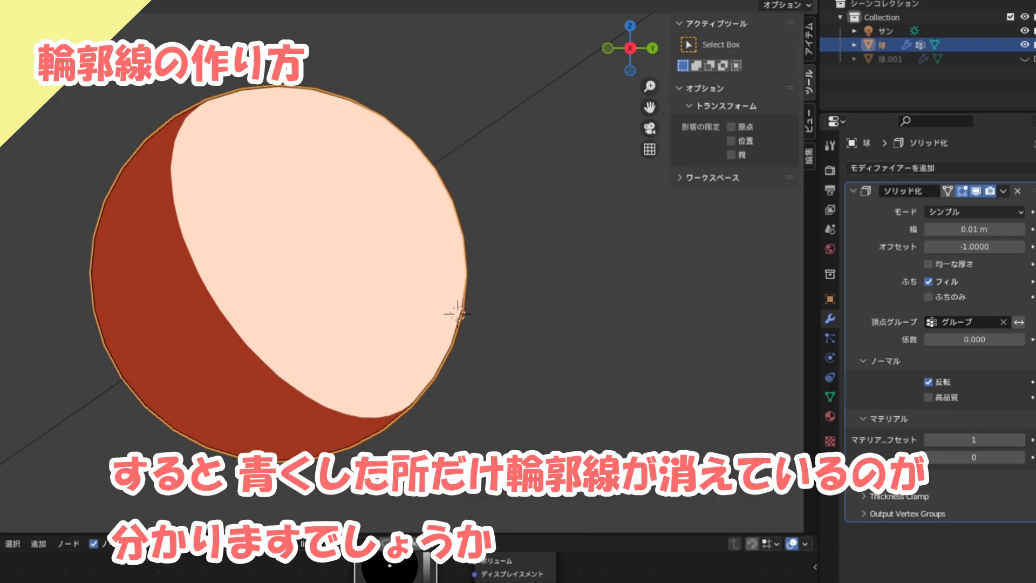
scroll(527, 389, "up", 5)
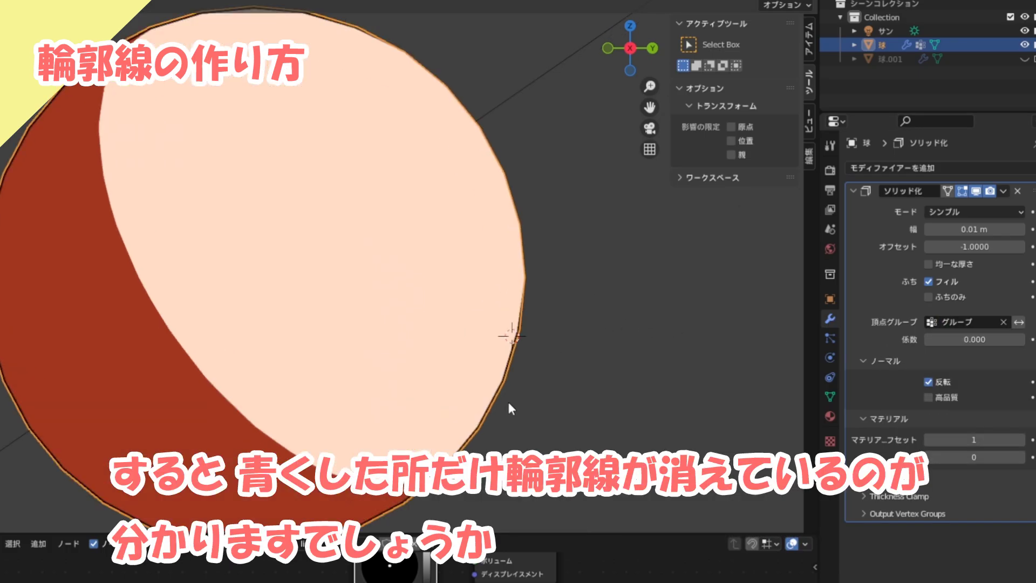
left_click(534, 365)
Clear the Solidify modifier's vertex group to compare the outline, and assign グループ to it again.
left_click(1004, 322)
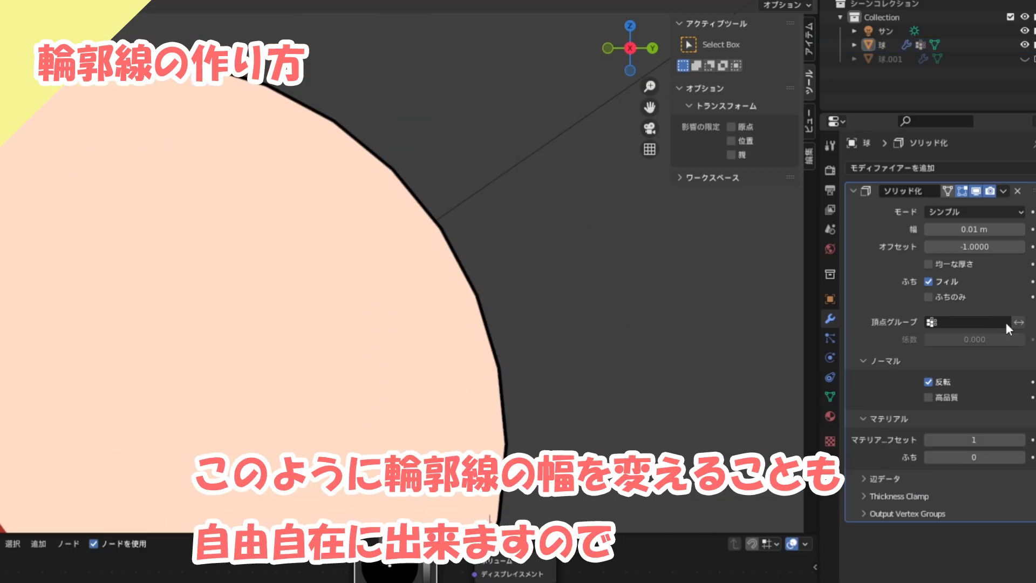
left_click(933, 327)
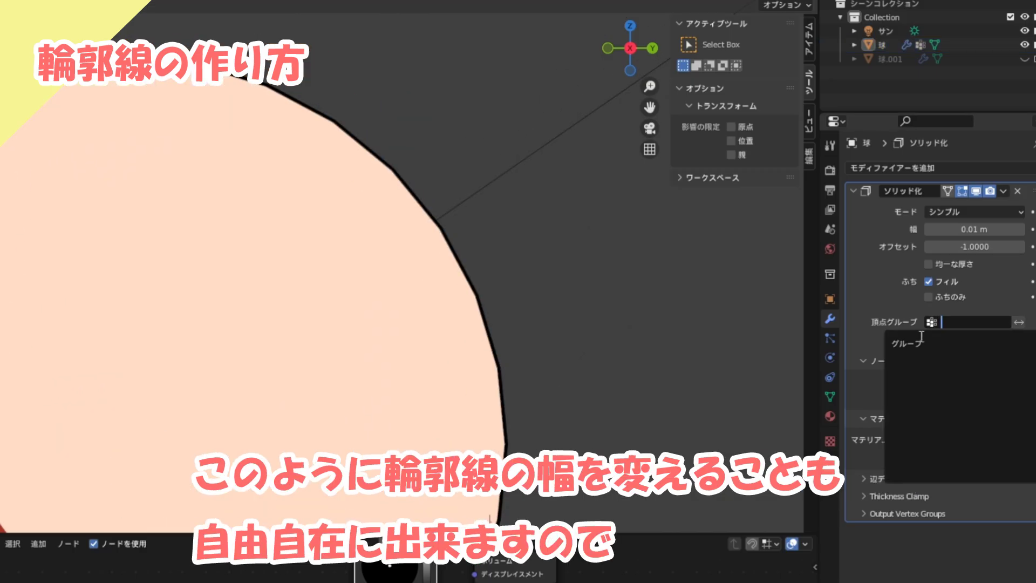
left_click(914, 343)
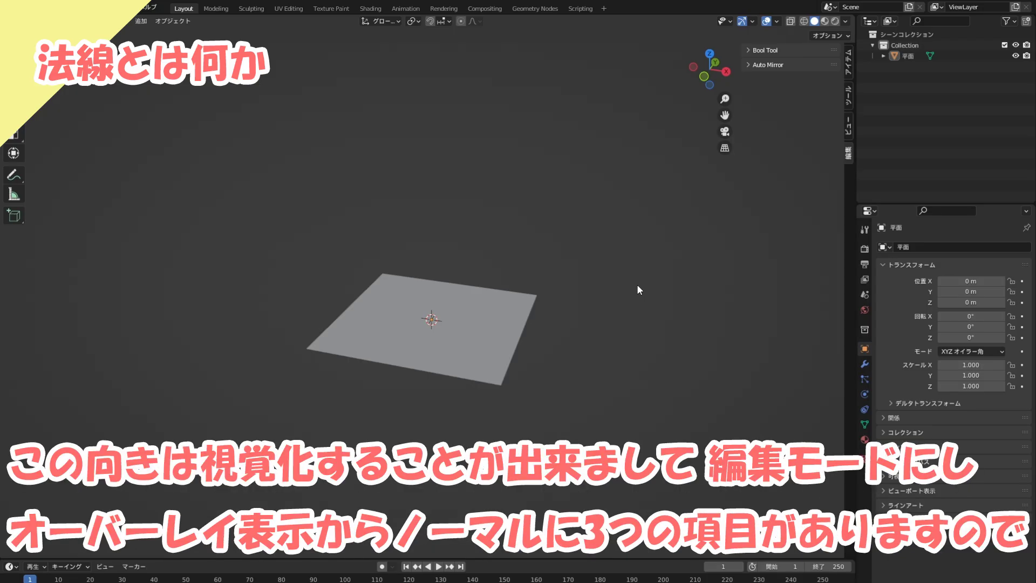
Enter Edit Mode on the plane and display its face normals in the viewport overlays.
key("Tab")
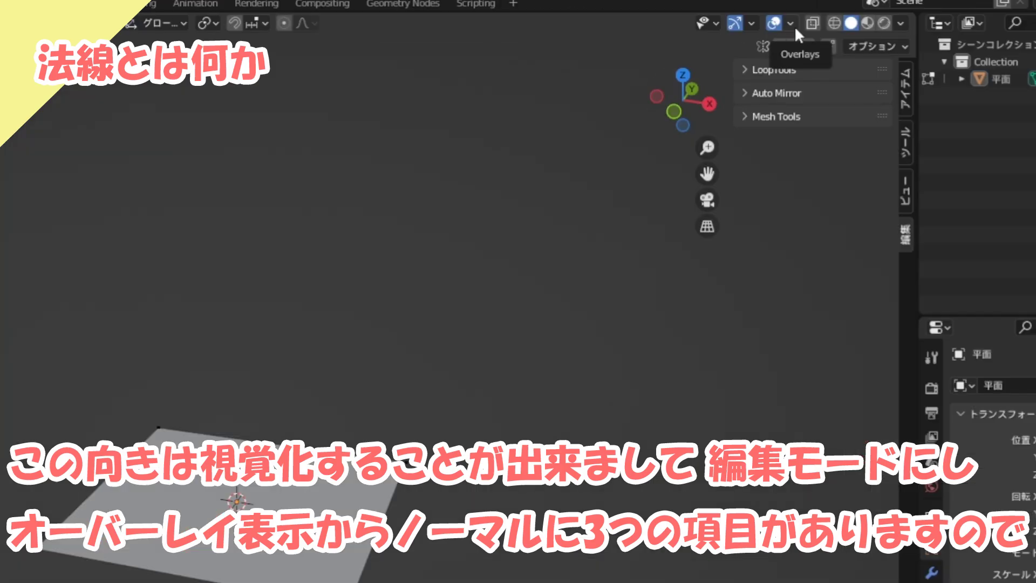
left_click(792, 27)
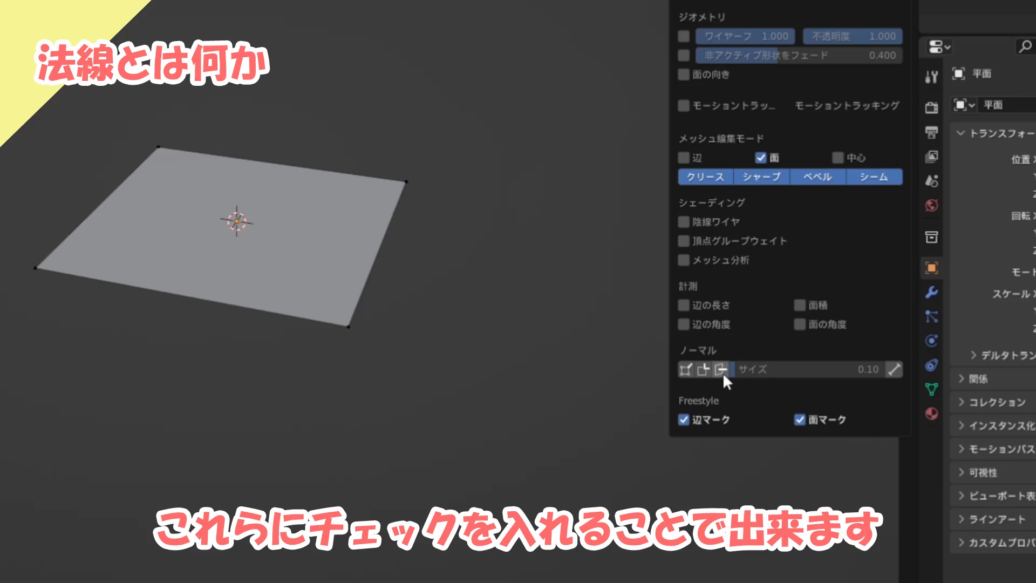
left_click(723, 372)
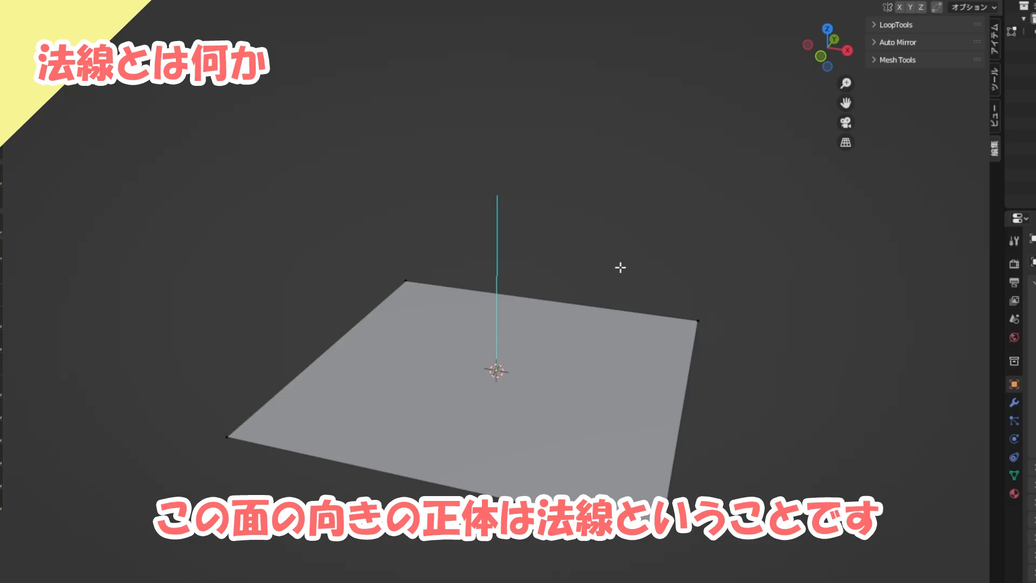
Enable the face orientation (面の向き) overlay, and inspect both the front and back of the plane.
left_click(907, 0)
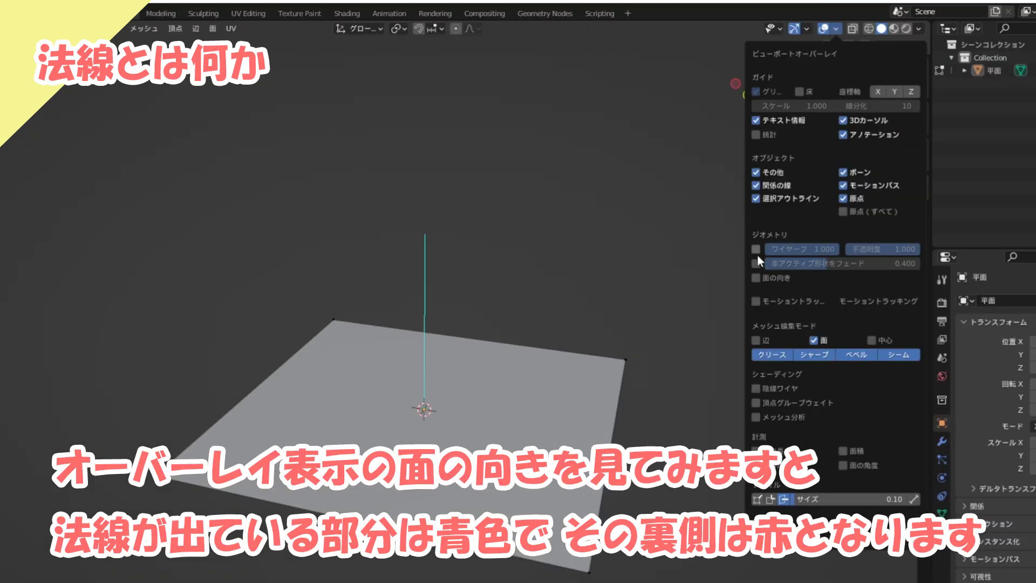
left_click(755, 278)
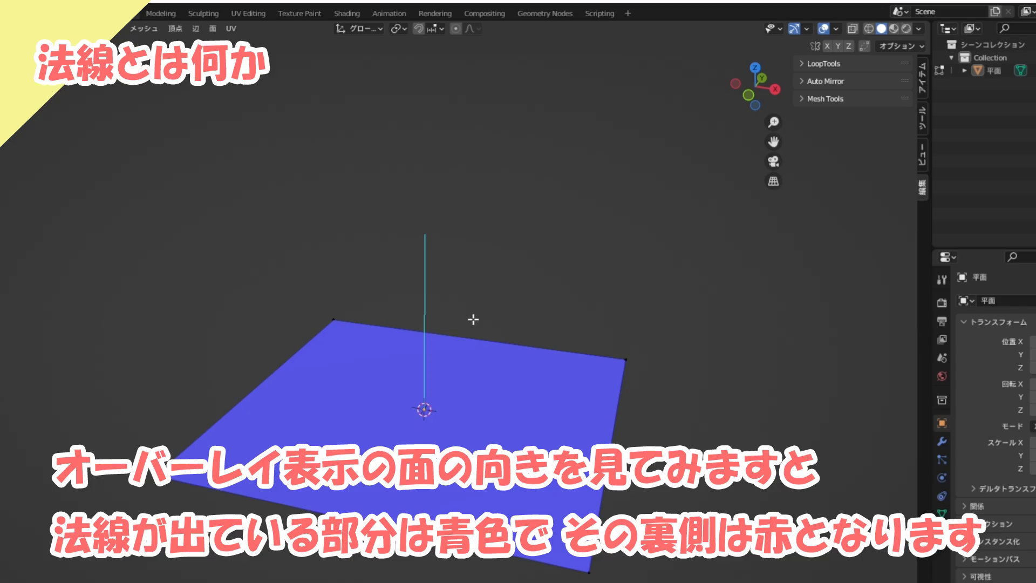
middle_click_drag(728, 433, 731, 11)
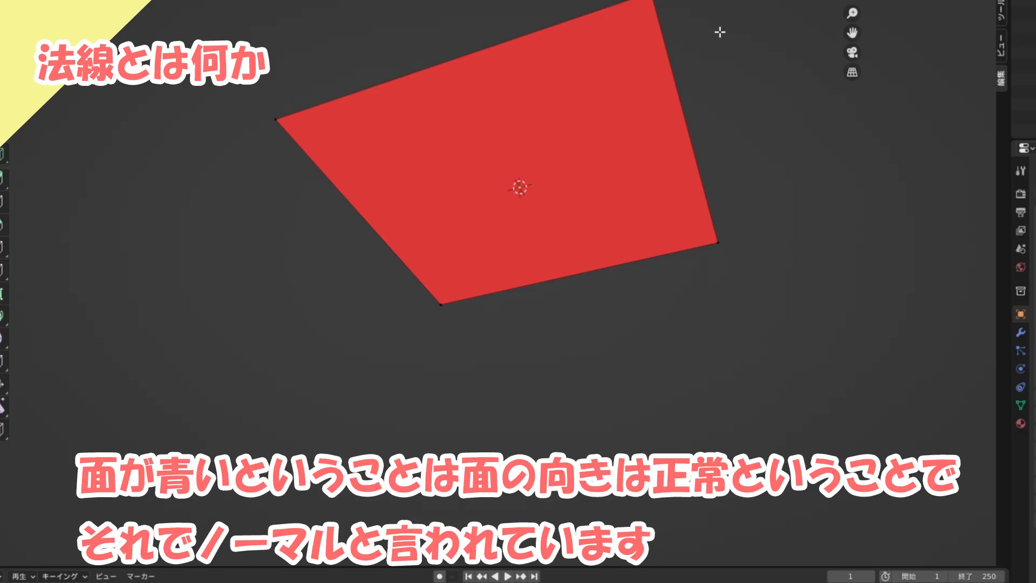
middle_click_drag(722, 30, 651, 374)
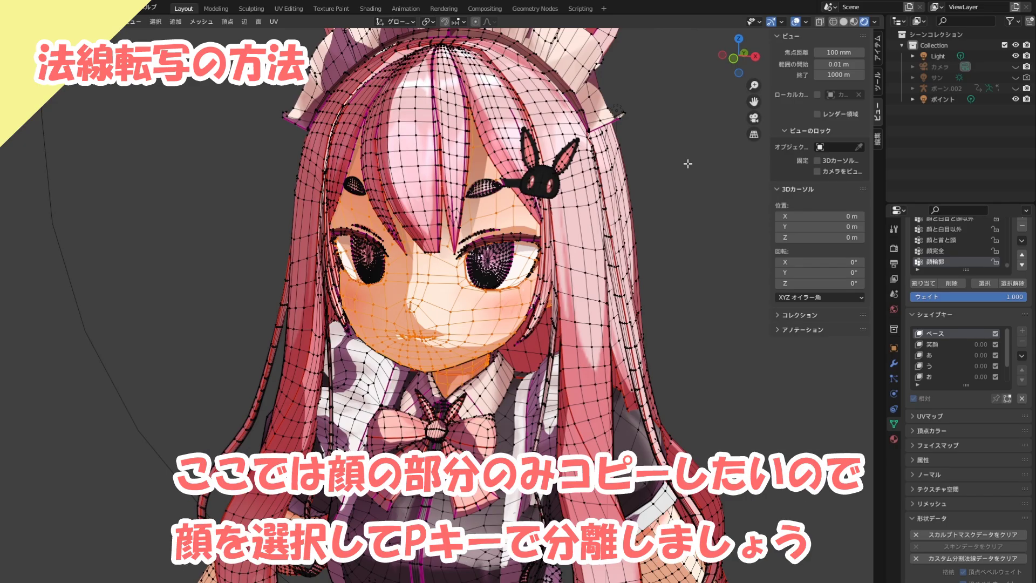
Separate the selected face geometry of the character into its own object by selection (選択).
key("p")
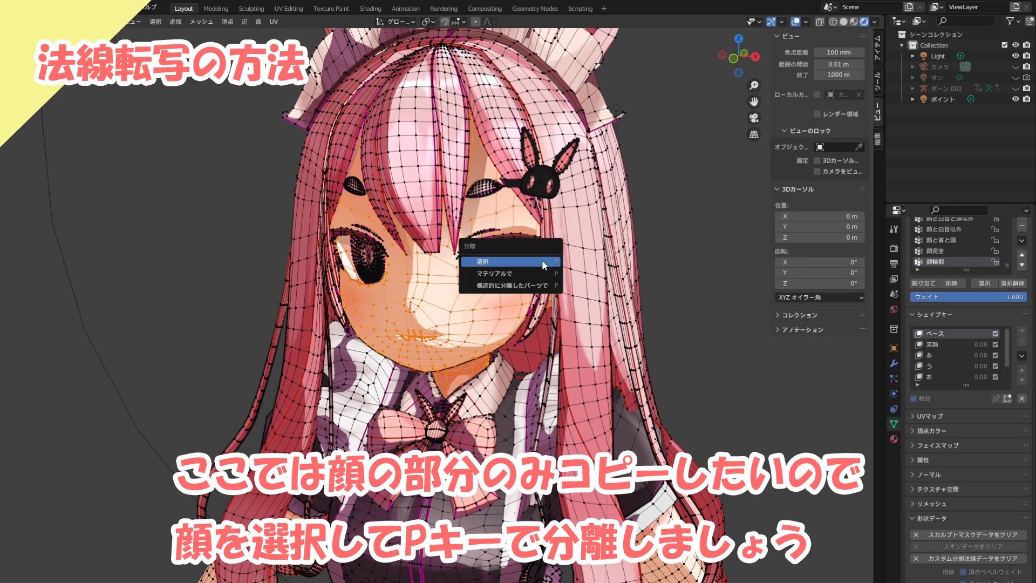
left_click(542, 260)
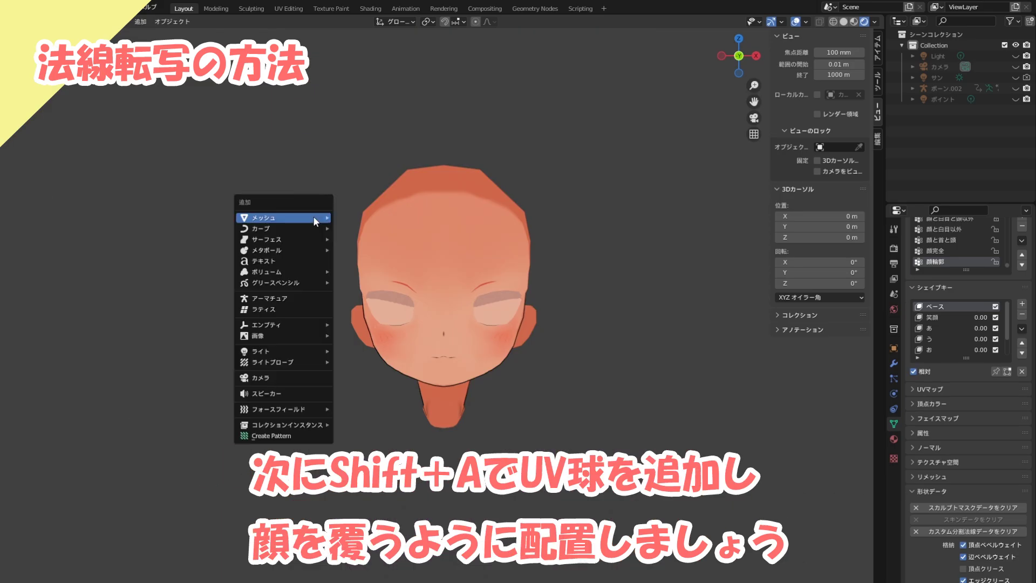
Add a UV sphere (UV球) positioned vertically to enclose the head, and give it smooth shading (スムーズシェード).
mouse_move(314, 219)
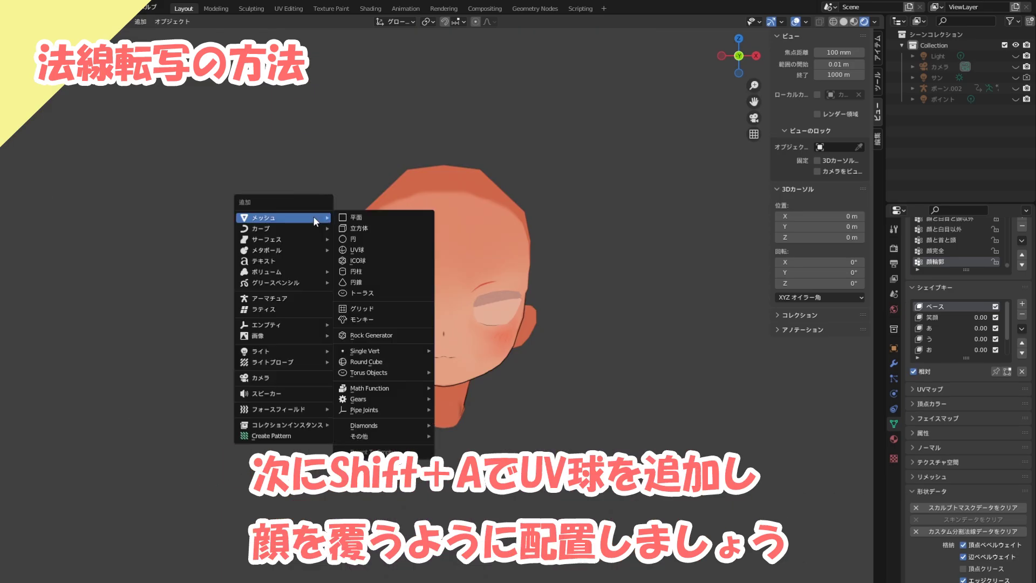
left_click(361, 249)
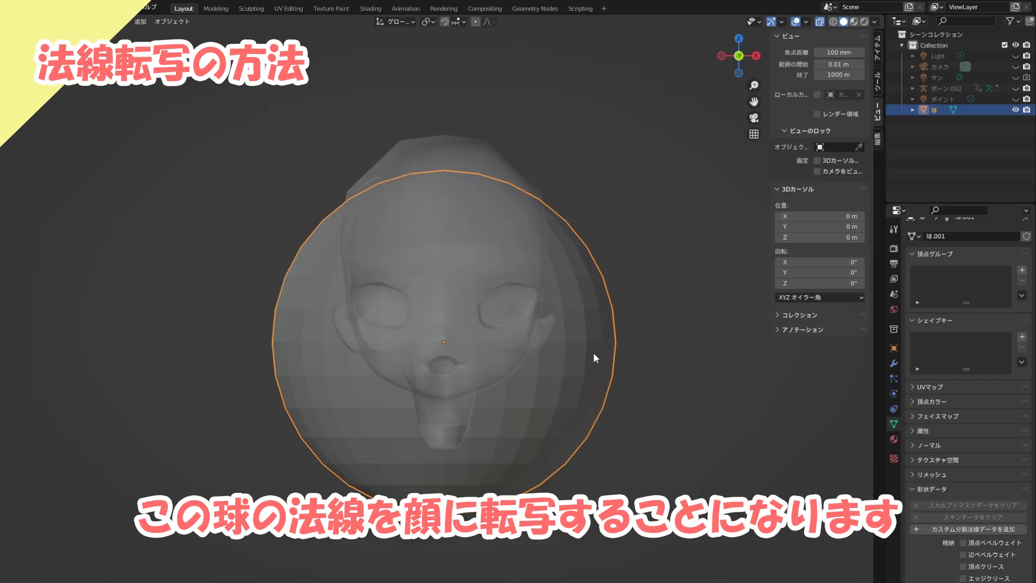
key("g")
key("z")
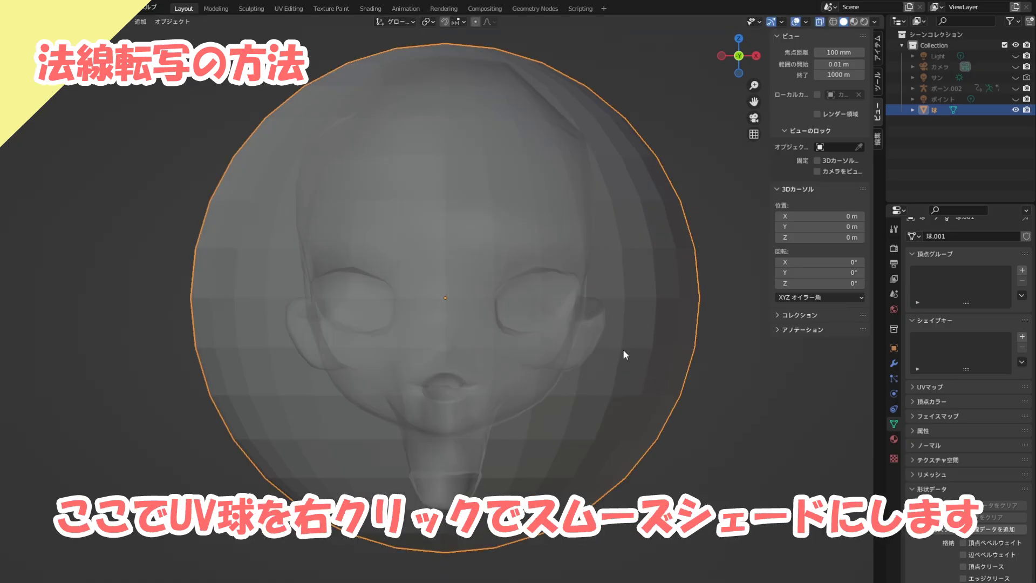
right_click(635, 254)
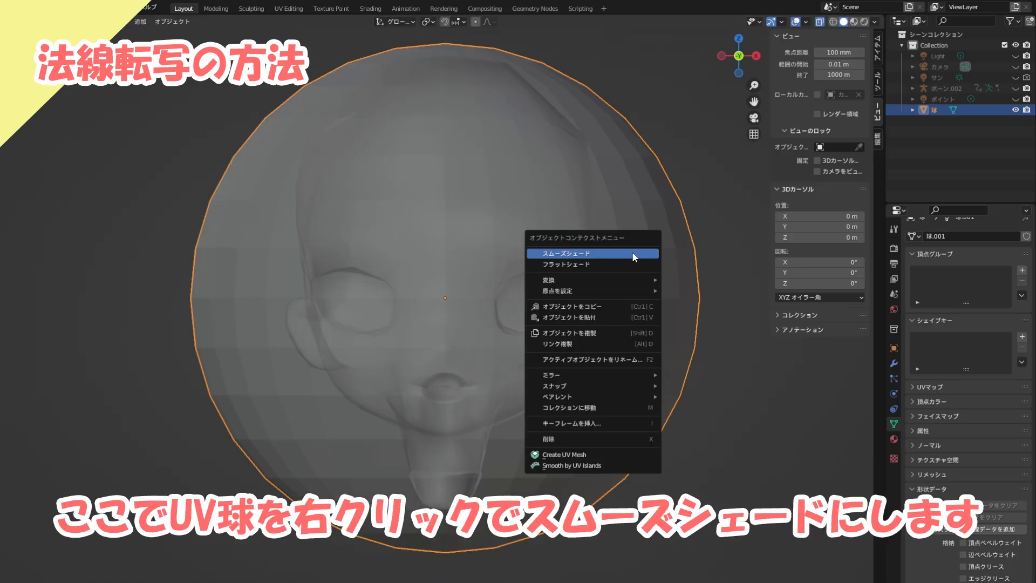
left_click(633, 253)
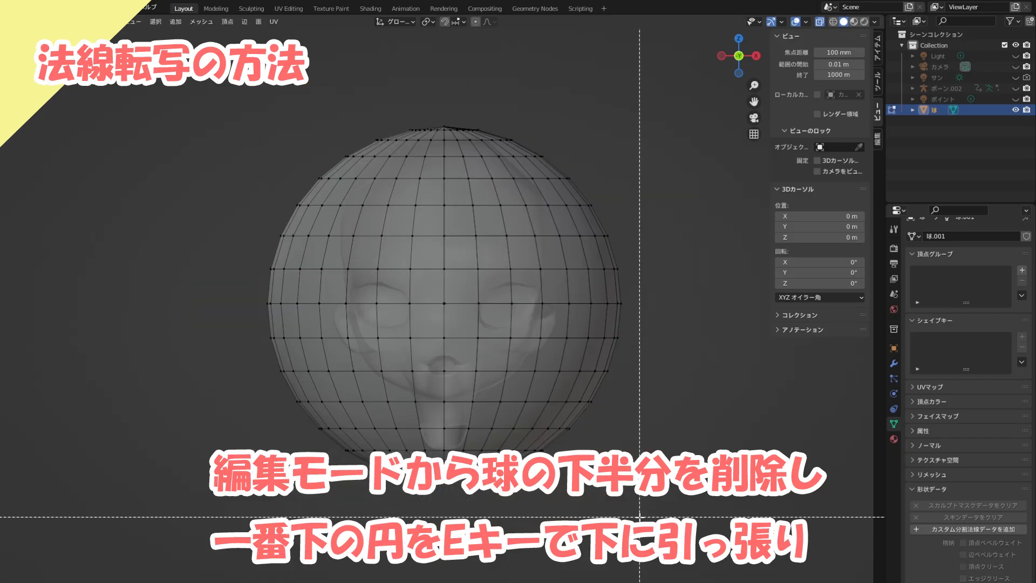
Delete the vertices of the sphere's lower half.
left_click_drag(622, 508, 253, 324)
key("x")
left_click(334, 353)
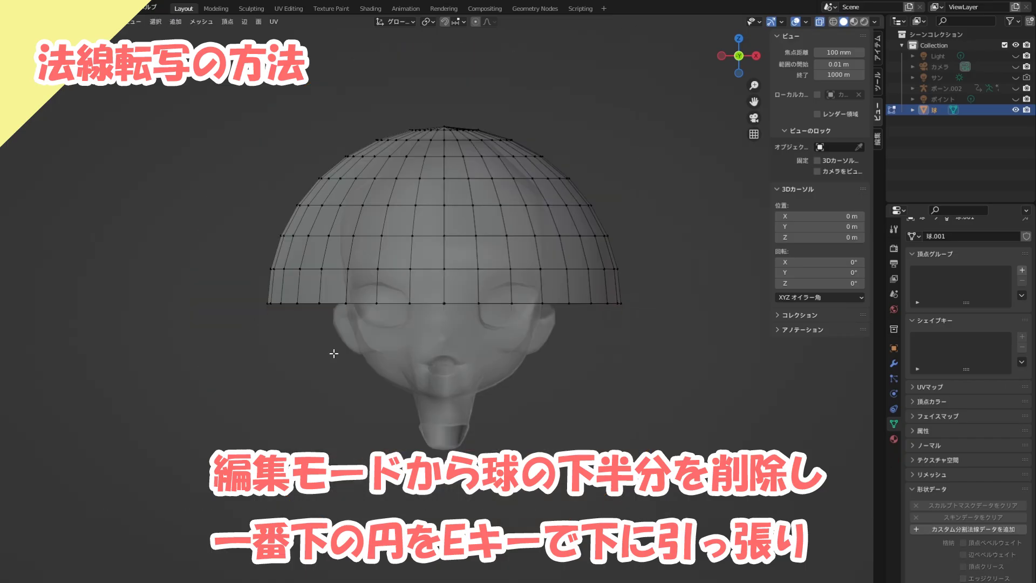
Extrude the dome's bottom edge loop down past the neck, and add several horizontal loop cuts to the extruded wall.
left_click(426, 304, "alt")
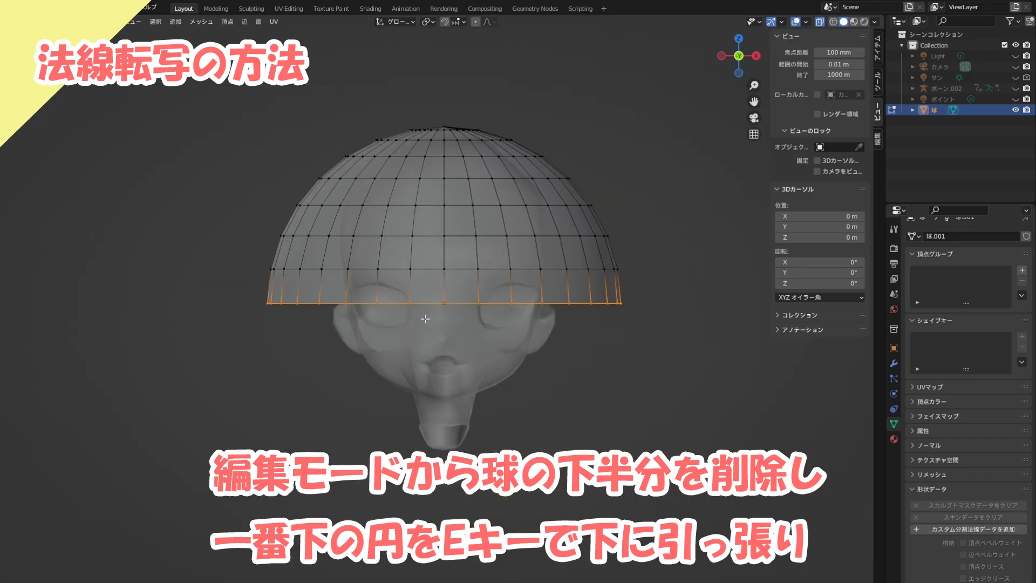
key("e")
key("ctrl+r")
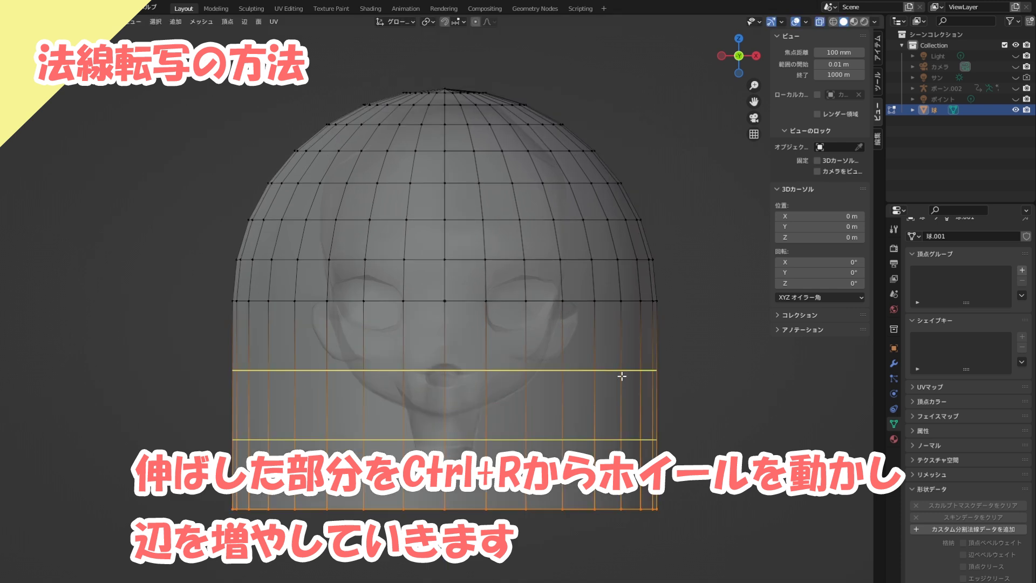
scroll(623, 376, "up", 3)
scroll(624, 373, "down", 1)
left_click(698, 381)
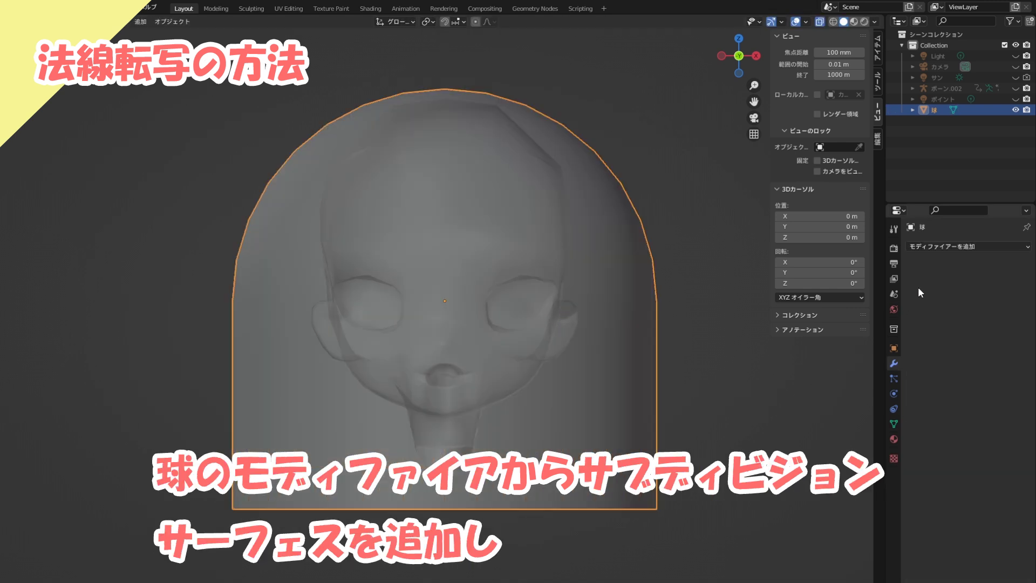
Add a Subdivision Surface modifier to the dome with viewport, render and quality (品質) all set to 6, and apply it.
left_click(947, 246)
left_click(768, 445)
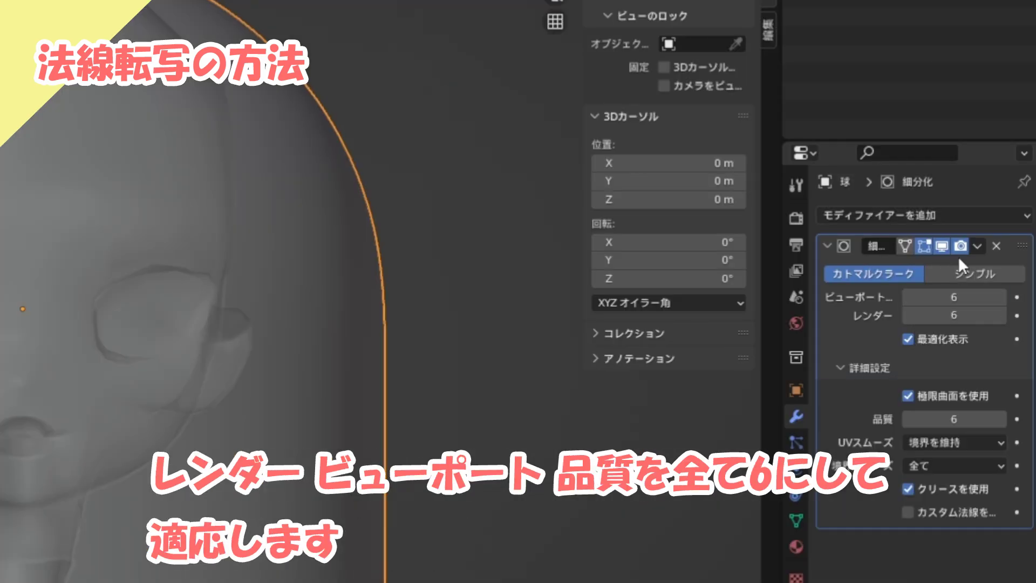
left_click(978, 246)
left_click(946, 267)
right_click(780, 296)
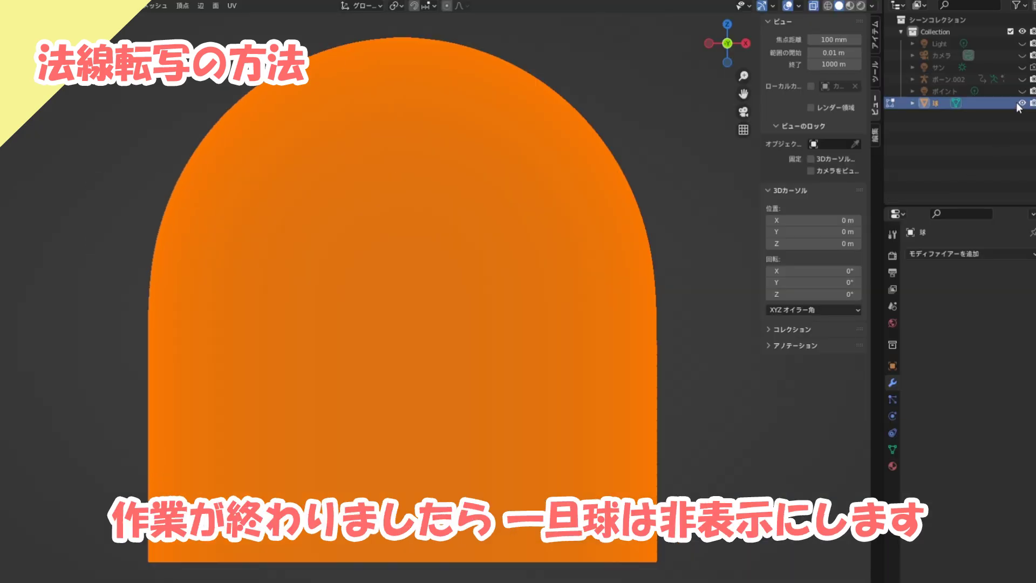
Hide the sphere and add a Data Transfer (データ転送) modifier to the face mesh with 球 as its source.
left_click(1021, 103)
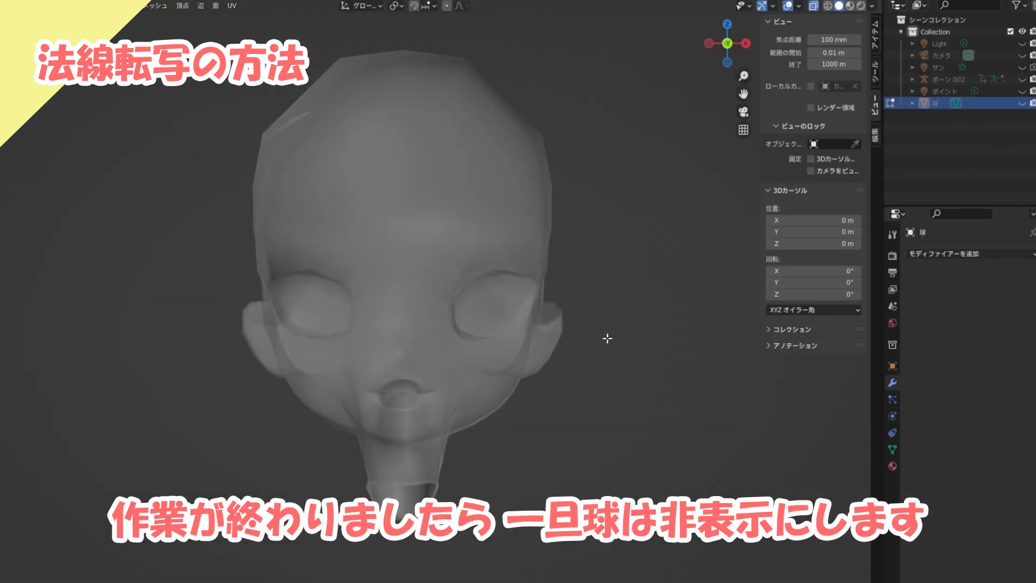
left_click(422, 290)
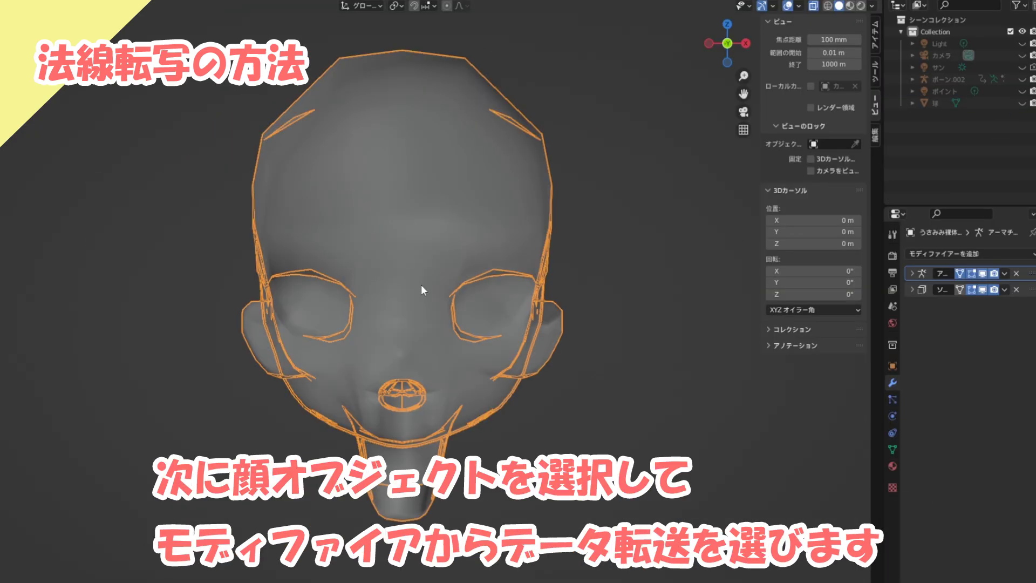
left_click(949, 253)
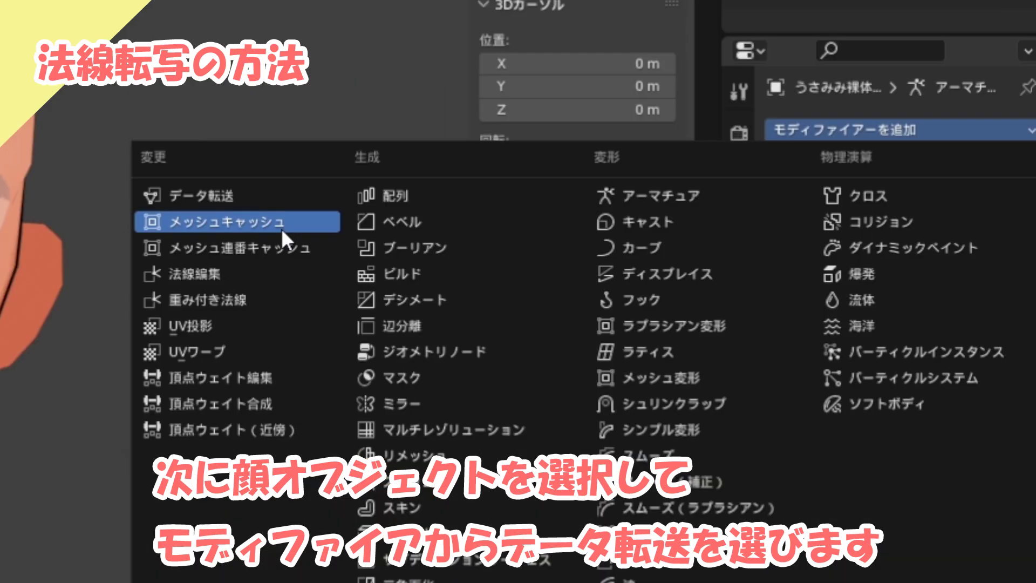
left_click(273, 193)
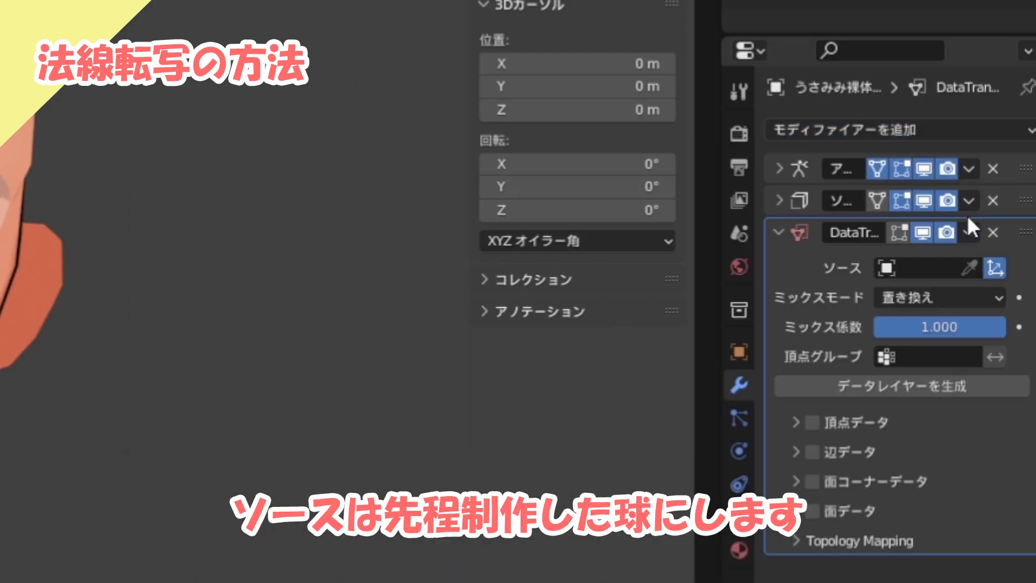
left_click(970, 268)
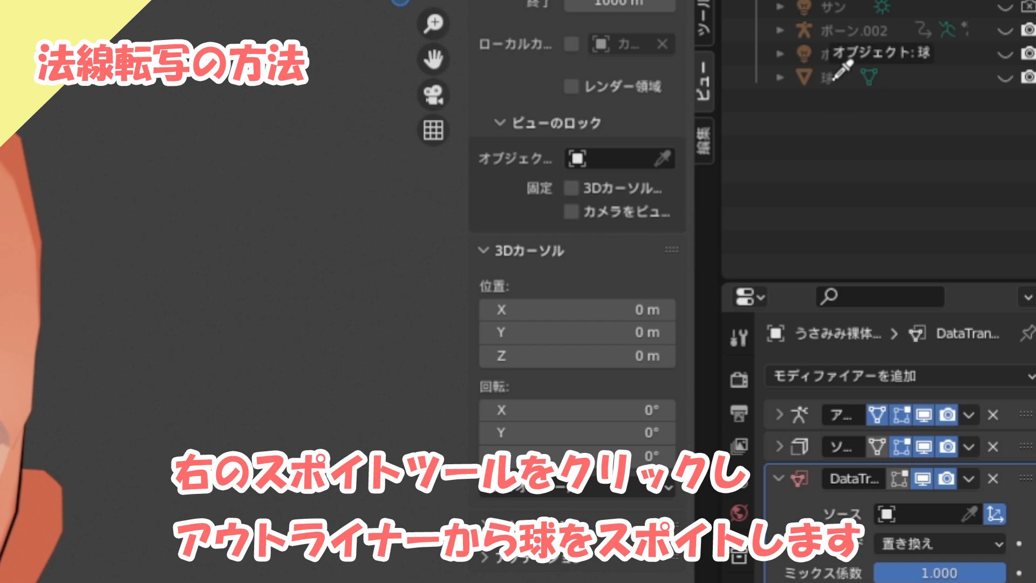
left_click(833, 81)
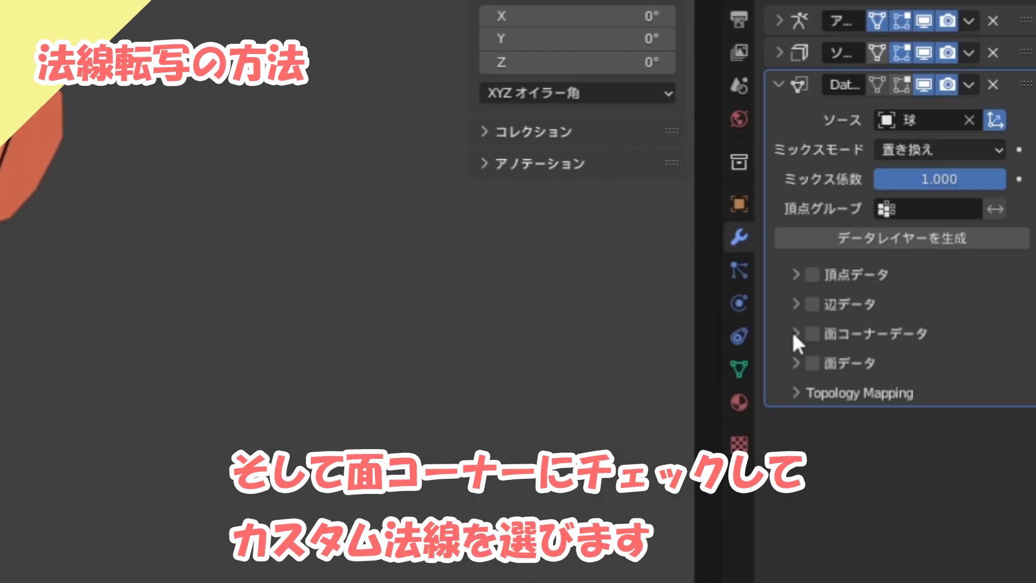
Enable face corner data (面コーナーデータ) with custom normals (カスタム法線) in the Data Transfer modifier, and turn on auto smooth (自動スムーズ) for the face mesh.
left_click(811, 331)
left_click(797, 332)
left_click(789, 372)
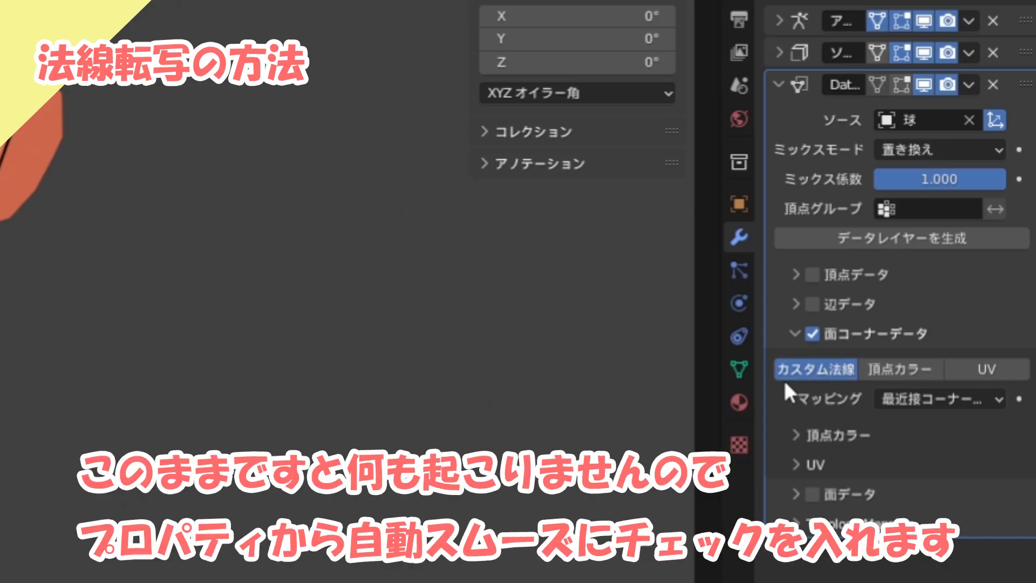
left_click(746, 373)
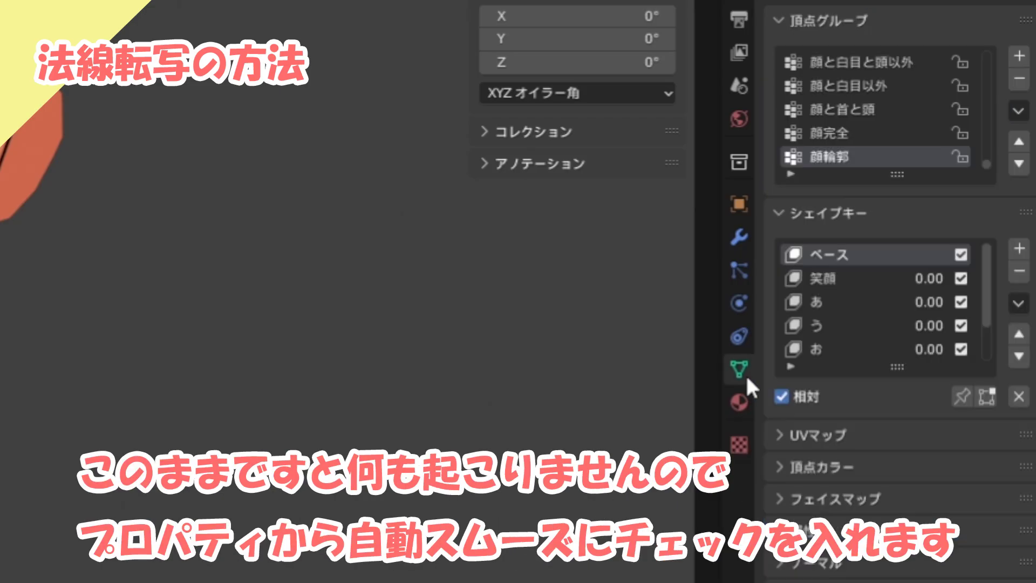
left_click(802, 444)
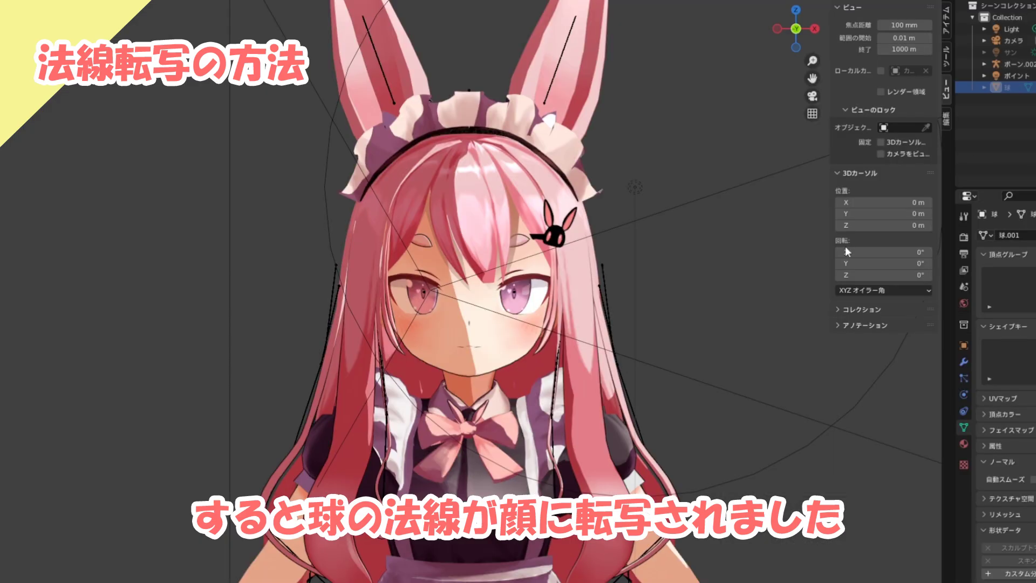
Inspect the shading on the character's face and apply the Data Transfer modifier.
scroll(750, 302, "up", 3)
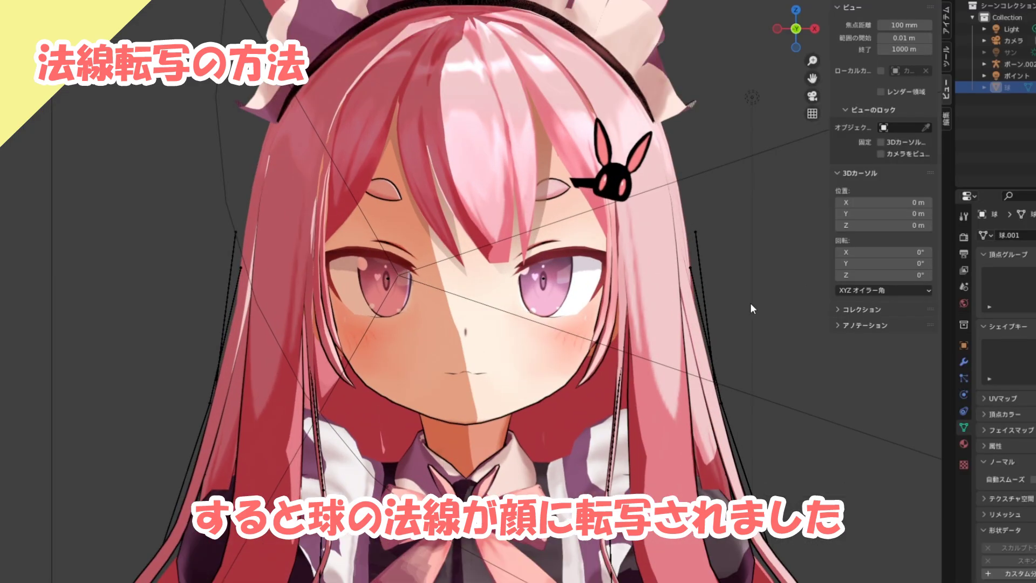
scroll(751, 304, "down", 1)
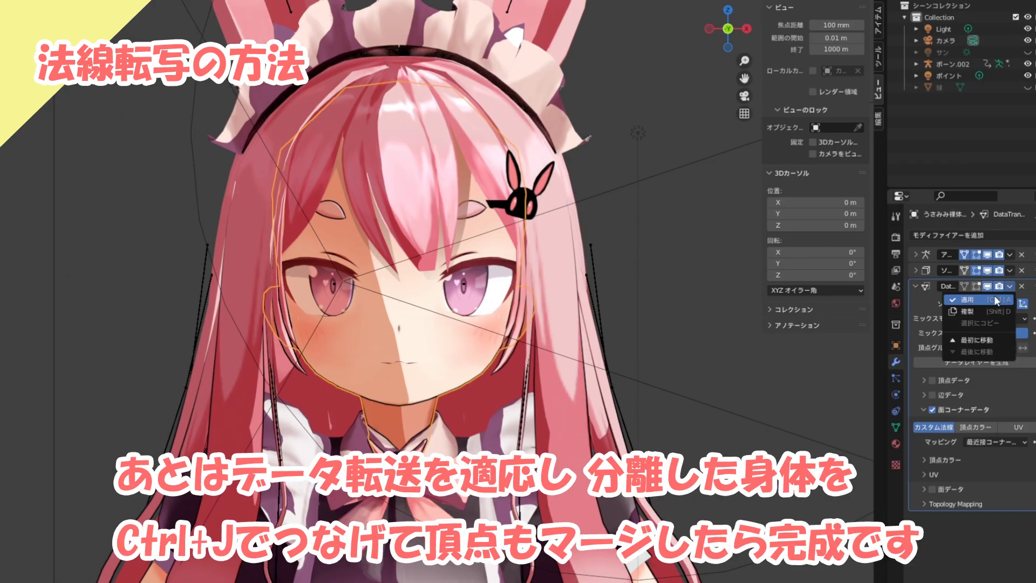
key("ctrl+a")
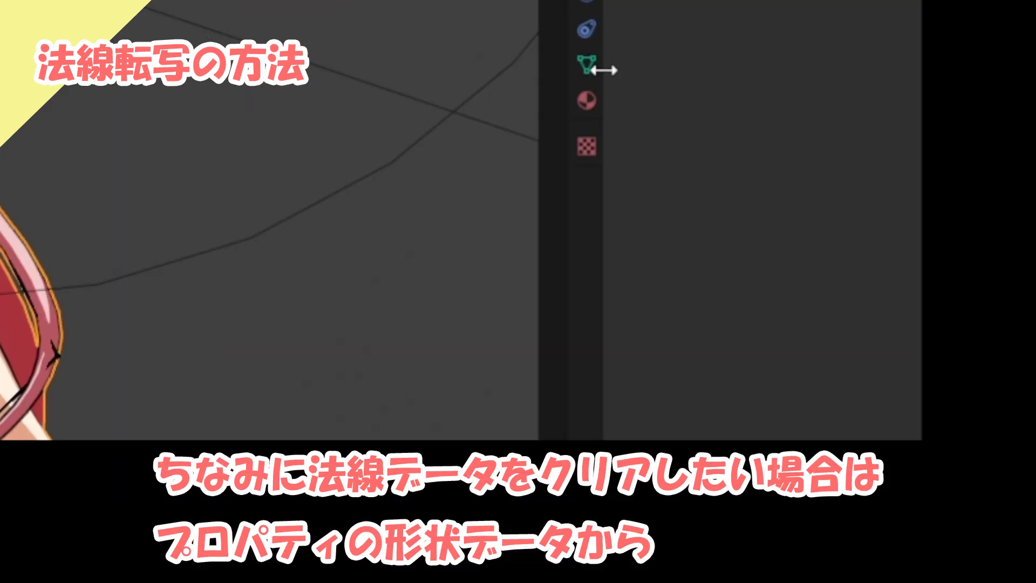
Clear the selected mesh's custom split normals data (カスタム分割法線データをクリア) in its geometry data.
left_click(588, 67)
scroll(637, 183, "down", 5)
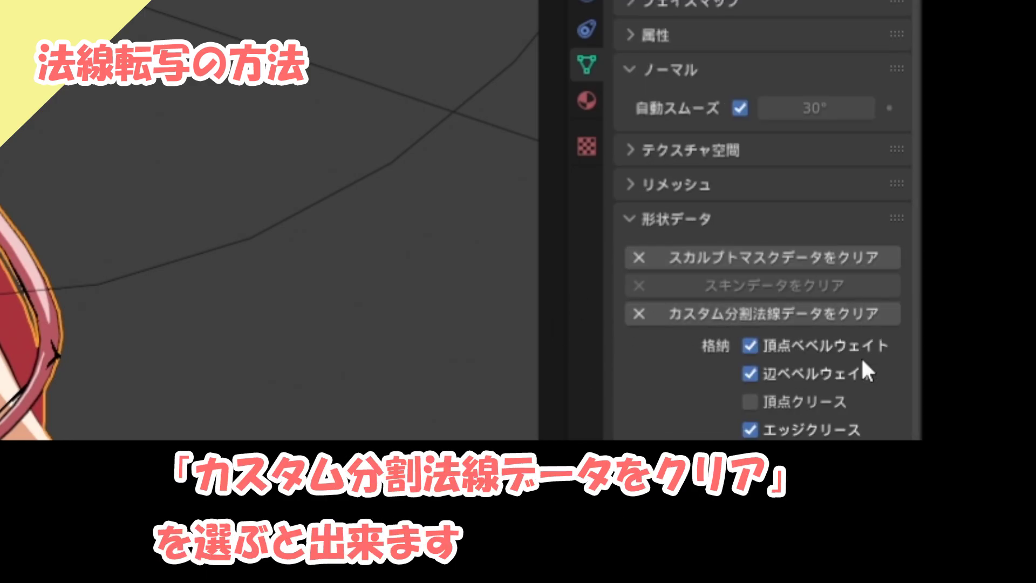
left_click(689, 316)
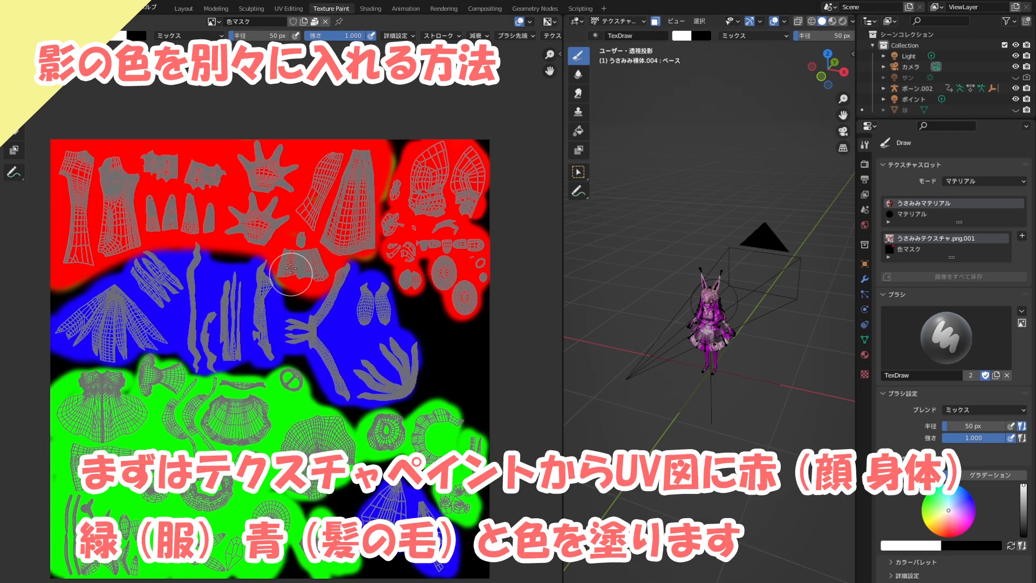
key("s")
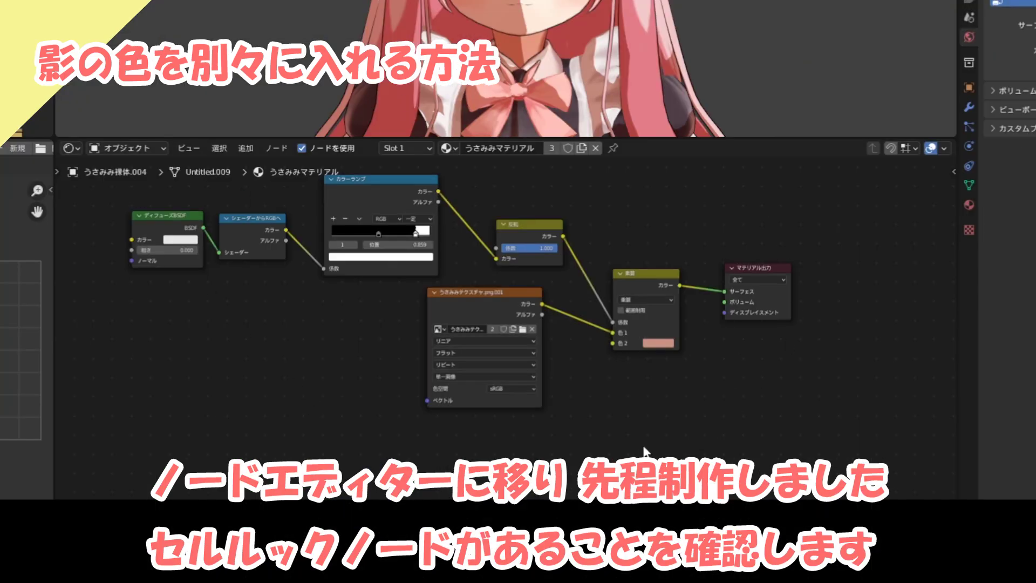
Add a Separate RGB (RGB分離) node and feed its image input from an image texture node set to 色マスク.
key("shift+a")
mouse_move(237, 291)
left_click(335, 211)
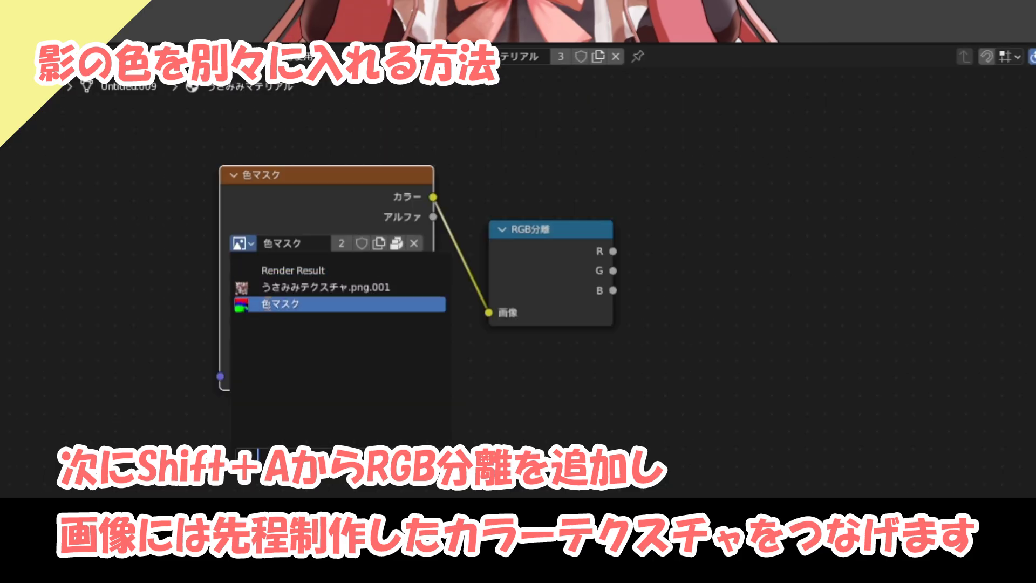
left_click(259, 303)
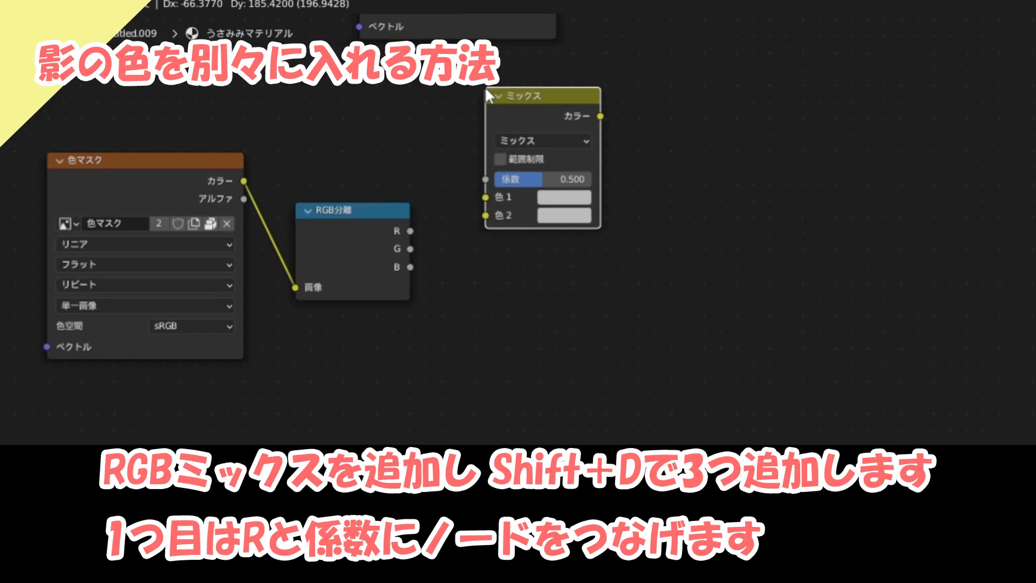
Add an RGB Mix (RGBミックス) node beyond the Separate RGB node and duplicate it twice, stacking all three vertically.
left_click(485, 86)
key("shift+d")
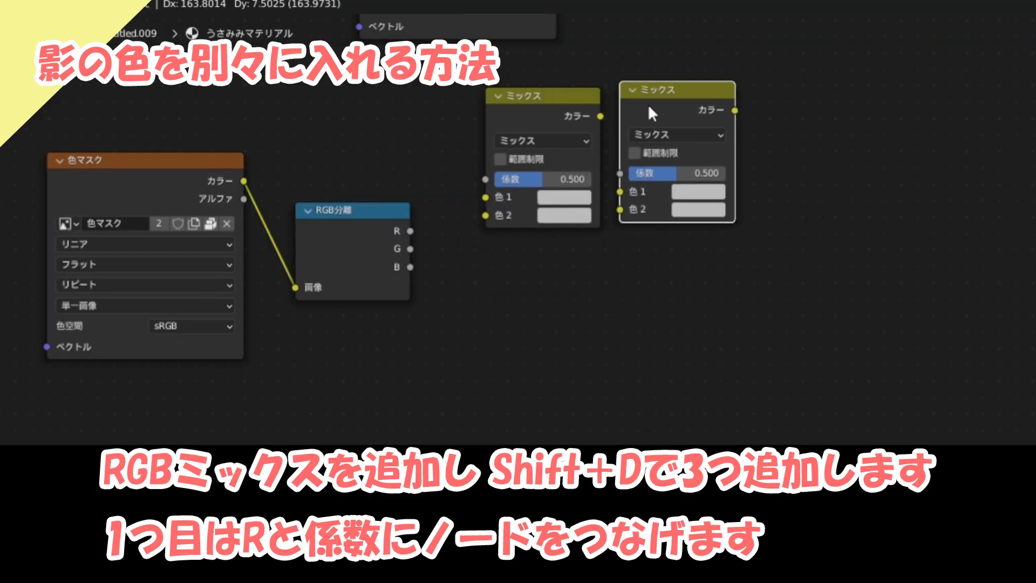
left_click(649, 105)
key("shift+d")
left_click(781, 110)
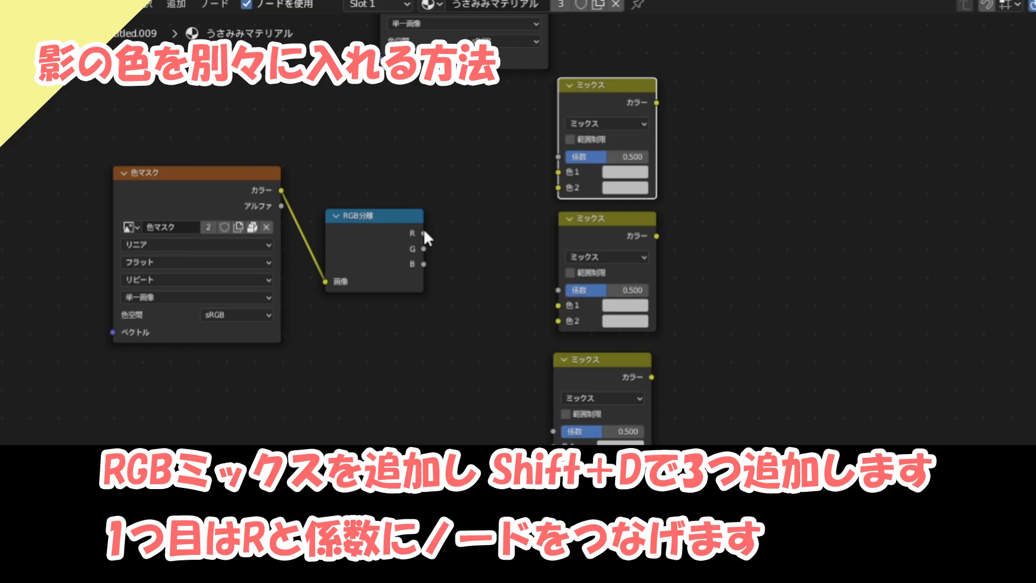
Connect R, G and B to the first, second and third Mix factors, and chain each lower Mix colour into Color 1 of the one above.
left_click_drag(424, 232, 661, 242)
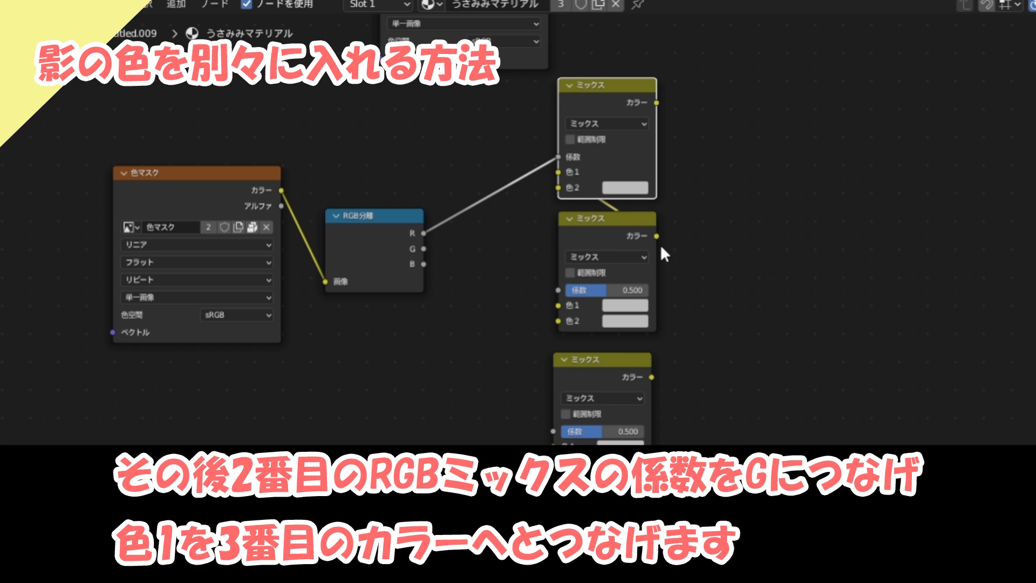
left_click_drag(558, 289, 422, 249)
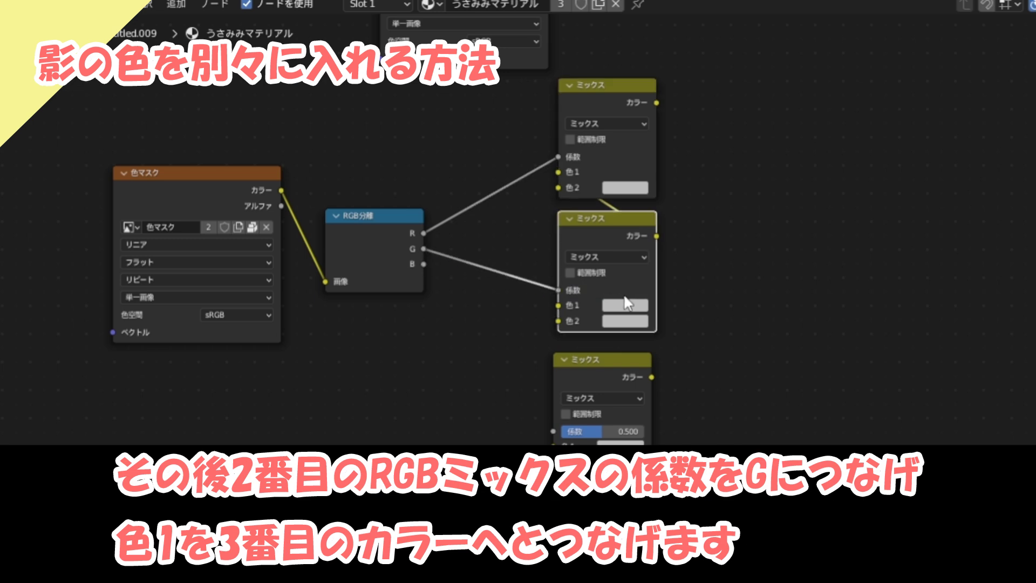
left_click_drag(558, 305, 652, 377)
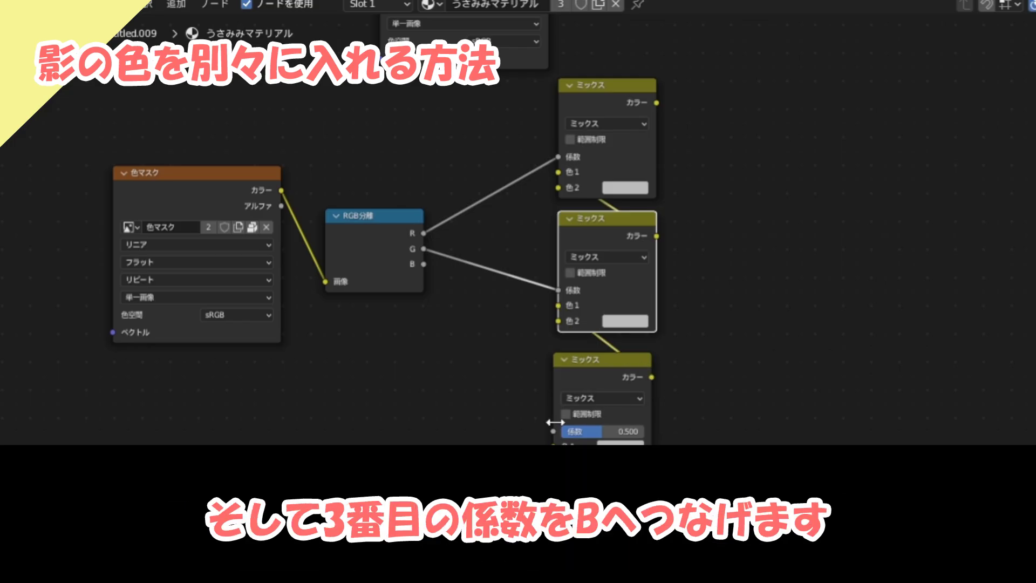
left_click_drag(553, 430, 425, 265)
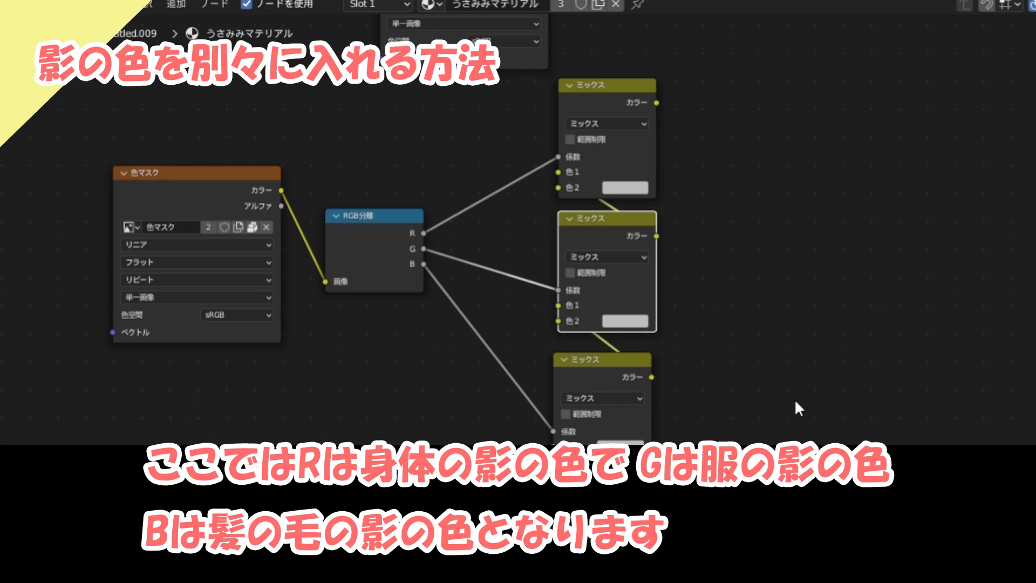
Set Color 2 (色2) of the three Mix nodes to peach for the body, purple for the clothes and pink for the hair.
left_click(621, 189)
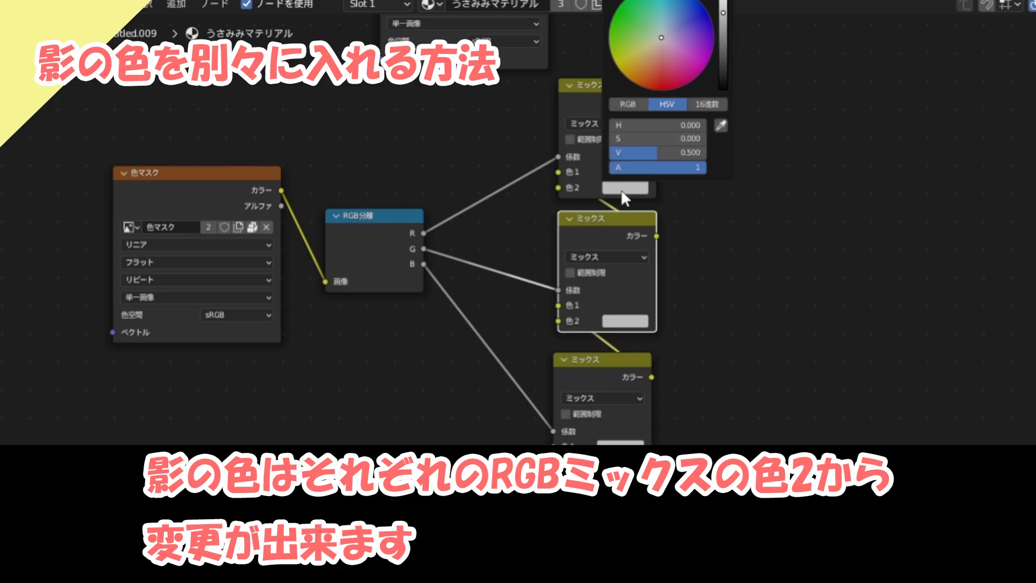
left_click_drag(668, 56, 663, 47)
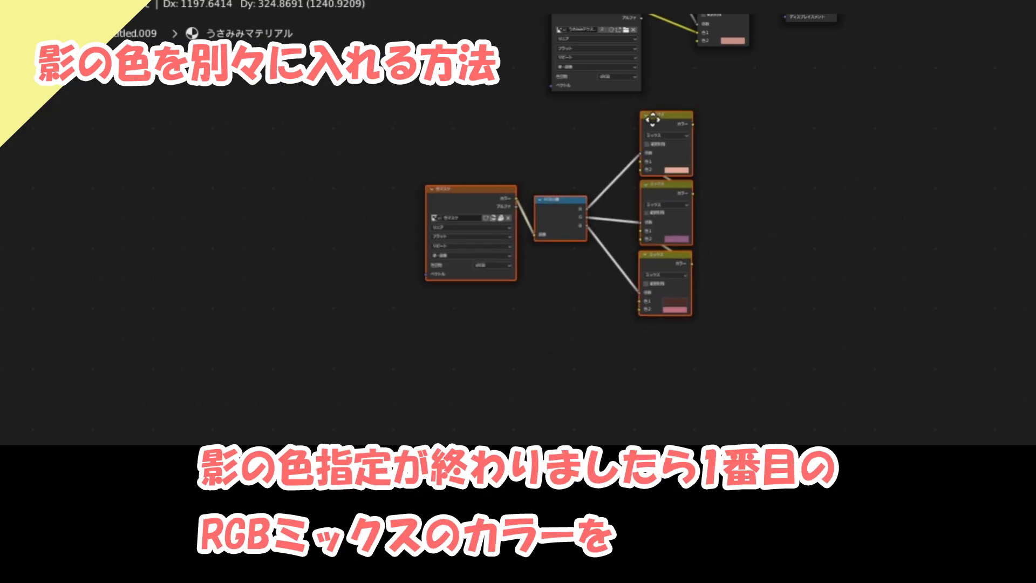
Move the colour mask nodes beneath the toon shader nodes and connect the first Mix node's colour to Color 2 of the Multiply (乗算) node.
left_click_drag(650, 119, 626, 112)
scroll(718, 126, "up", 3)
middle_click_drag(761, 166, 659, 276)
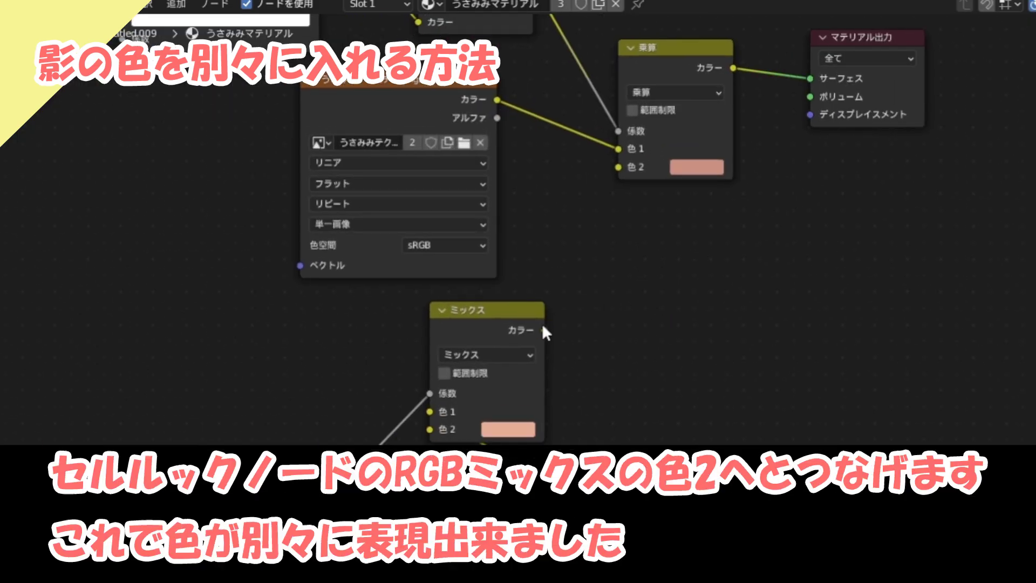
left_click_drag(544, 330, 624, 167)
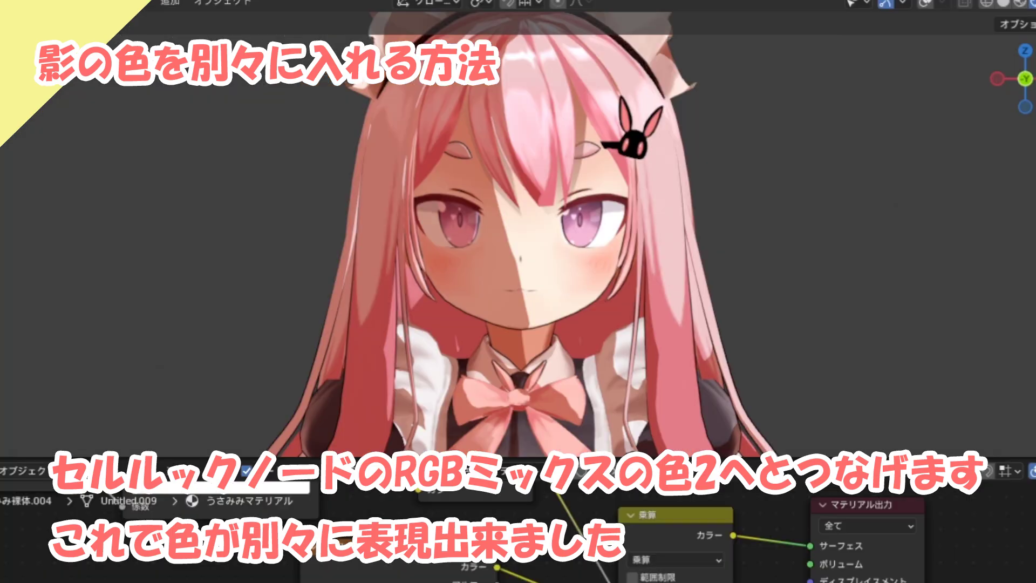